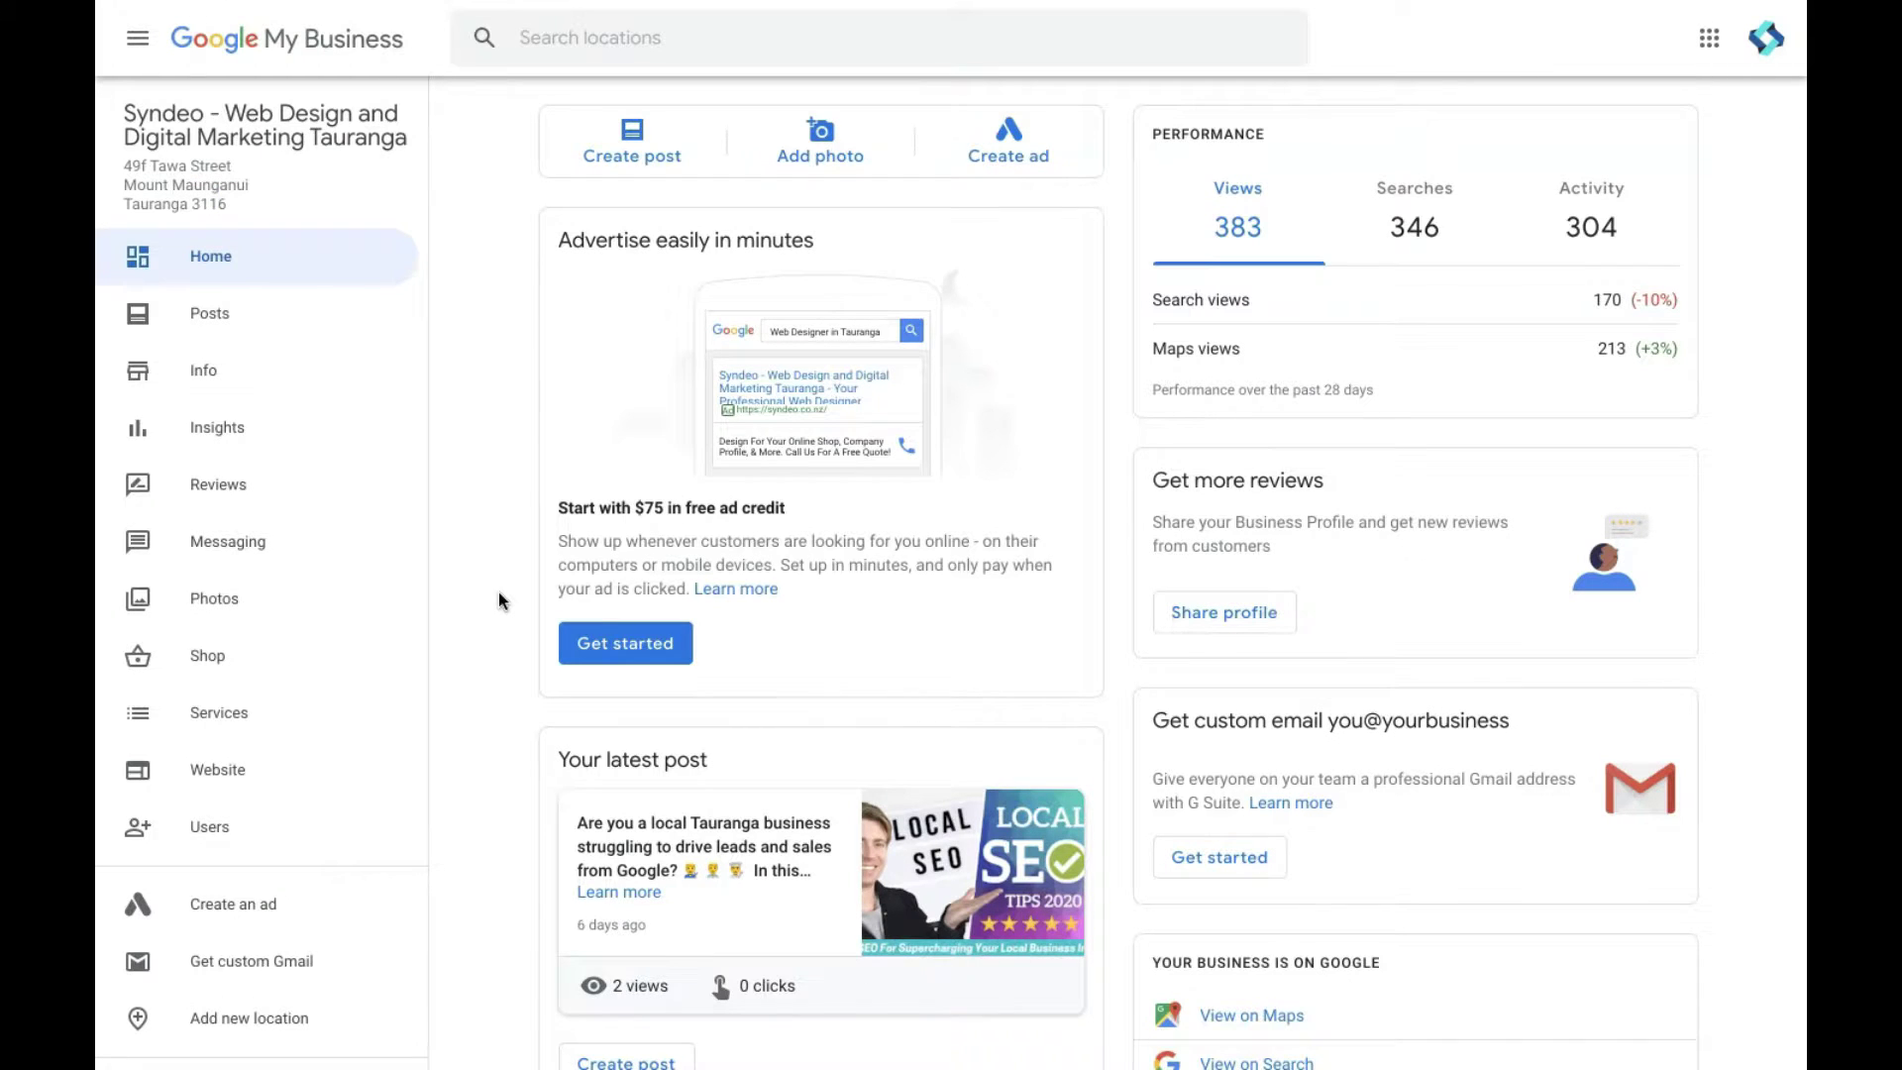
Step: Open the labels in the business listing's info and apply the label Syndeo - GMB
{"action": "left_click", "coordinate": [291, 382]}
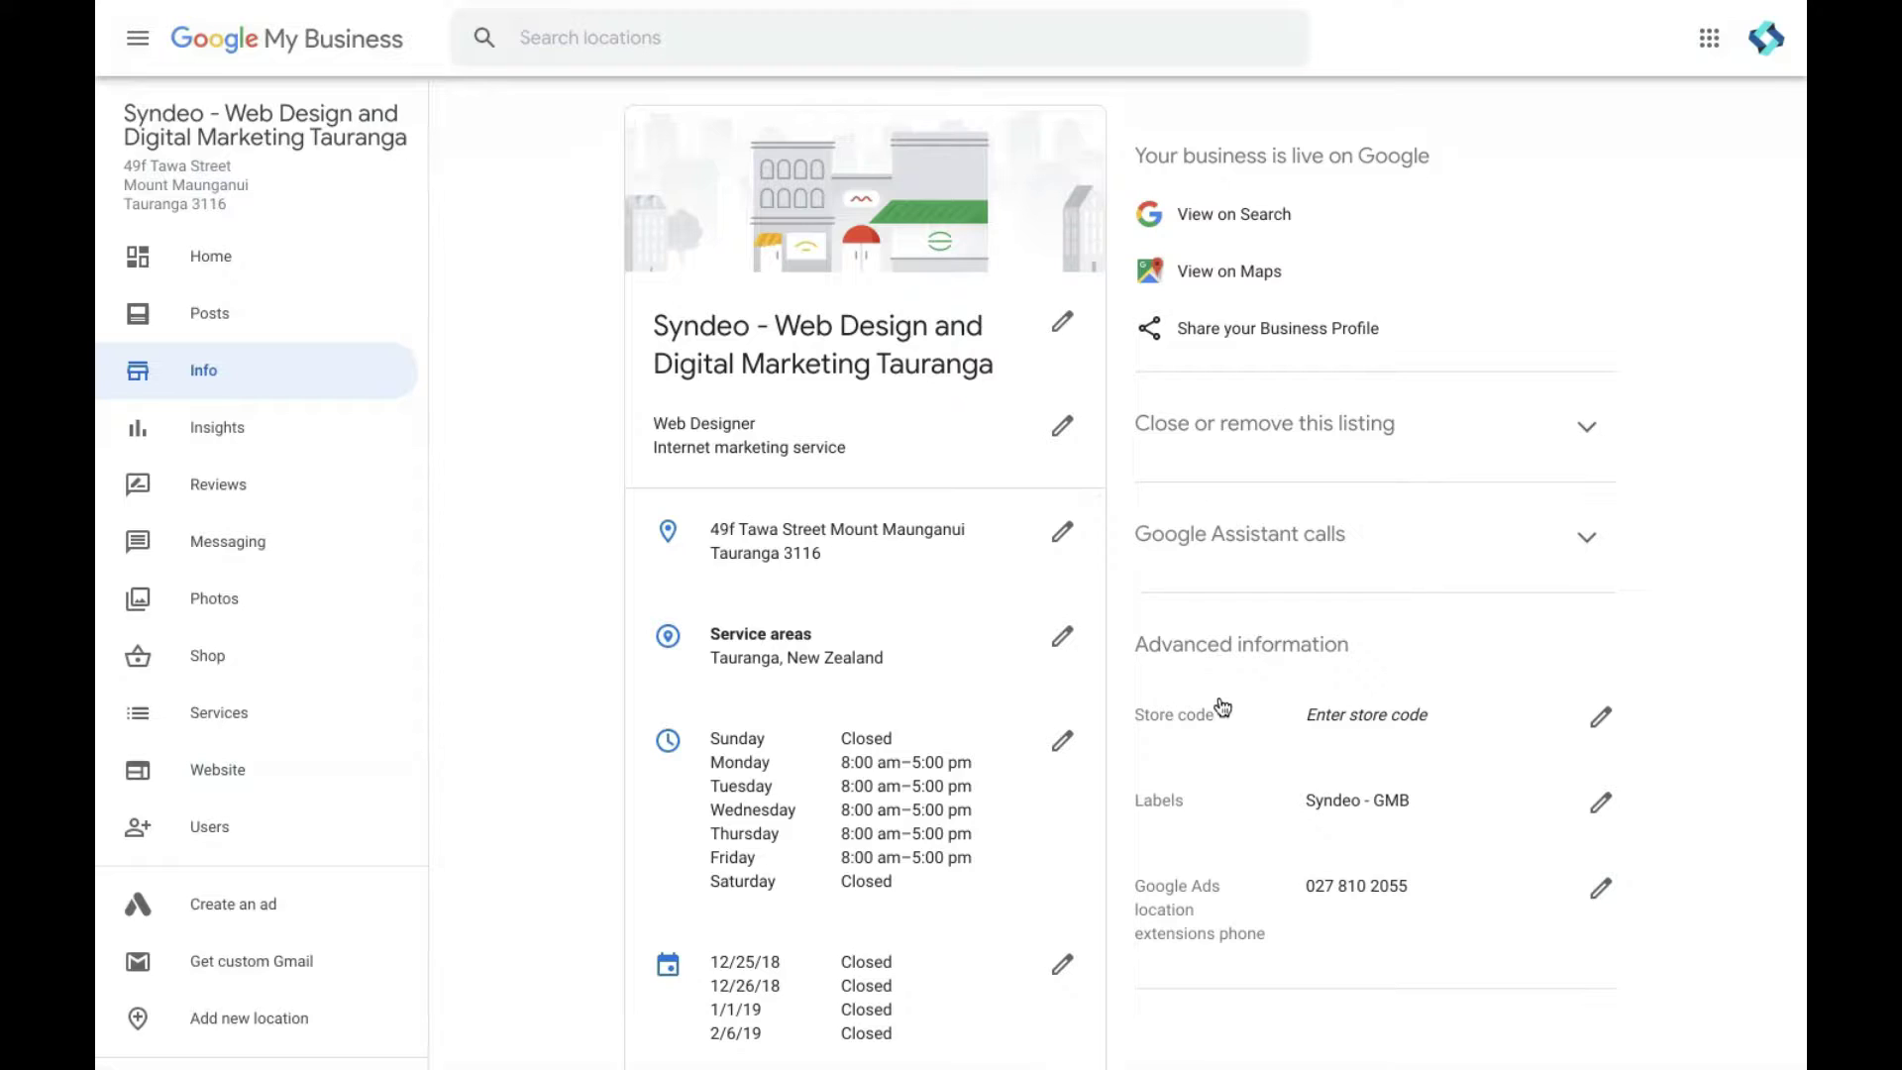
{"action": "left_click", "coordinate": [1599, 802]}
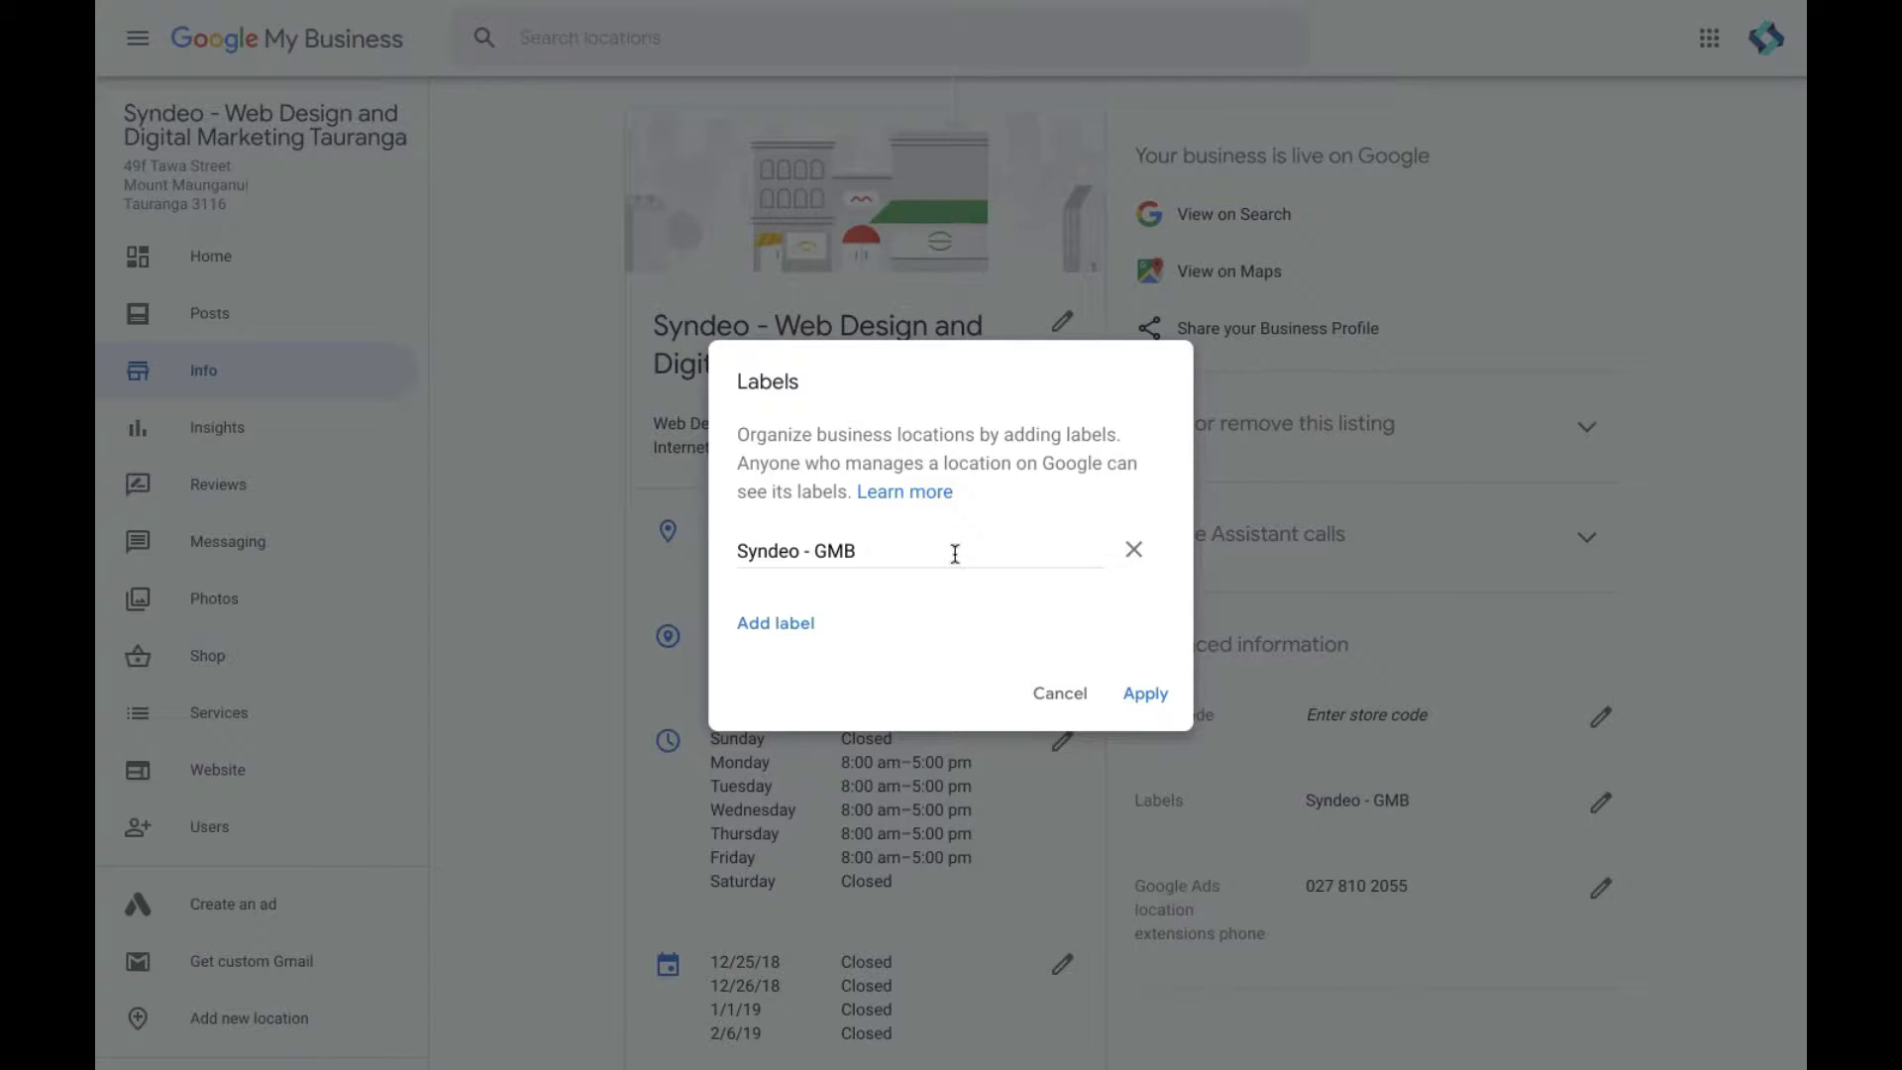
{"action": "left_click", "coordinate": [1142, 696]}
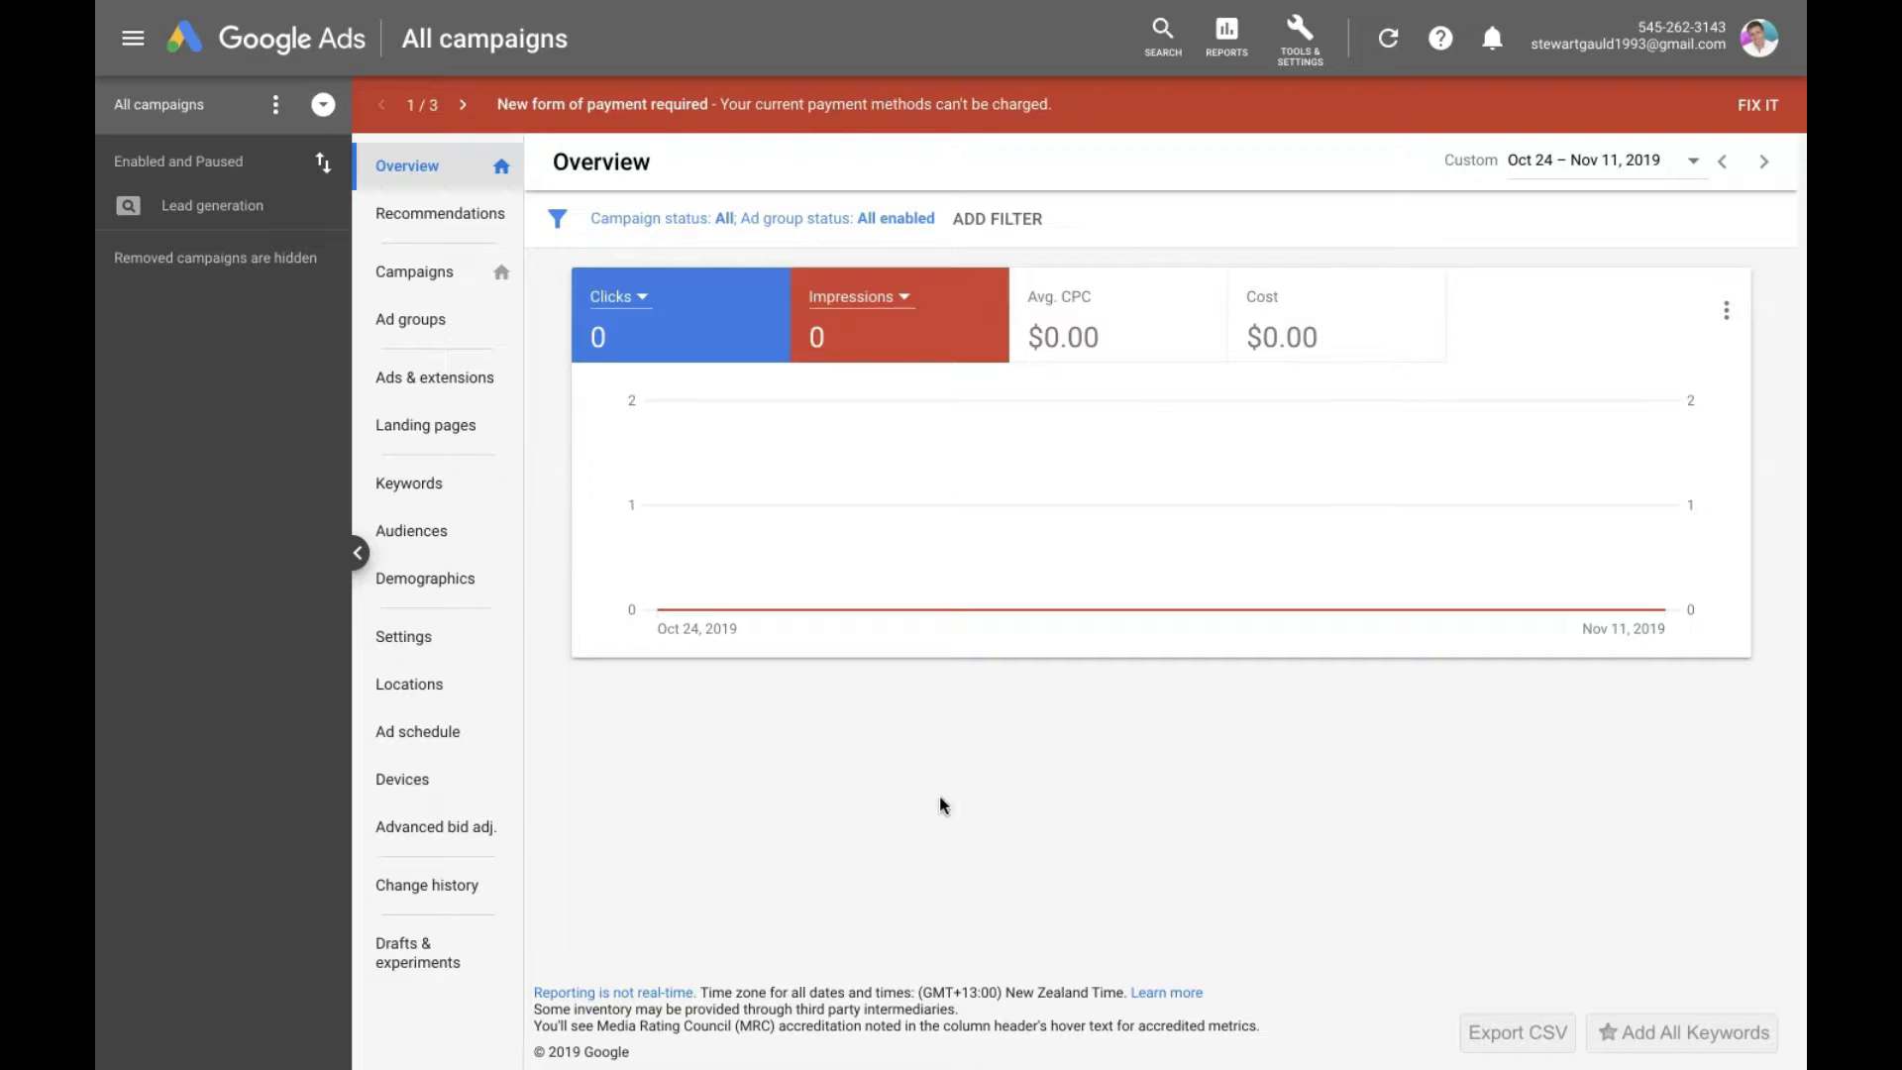
Step: In Google Ads, start creating a new location extension for all campaigns
{"action": "left_click", "coordinate": [459, 396]}
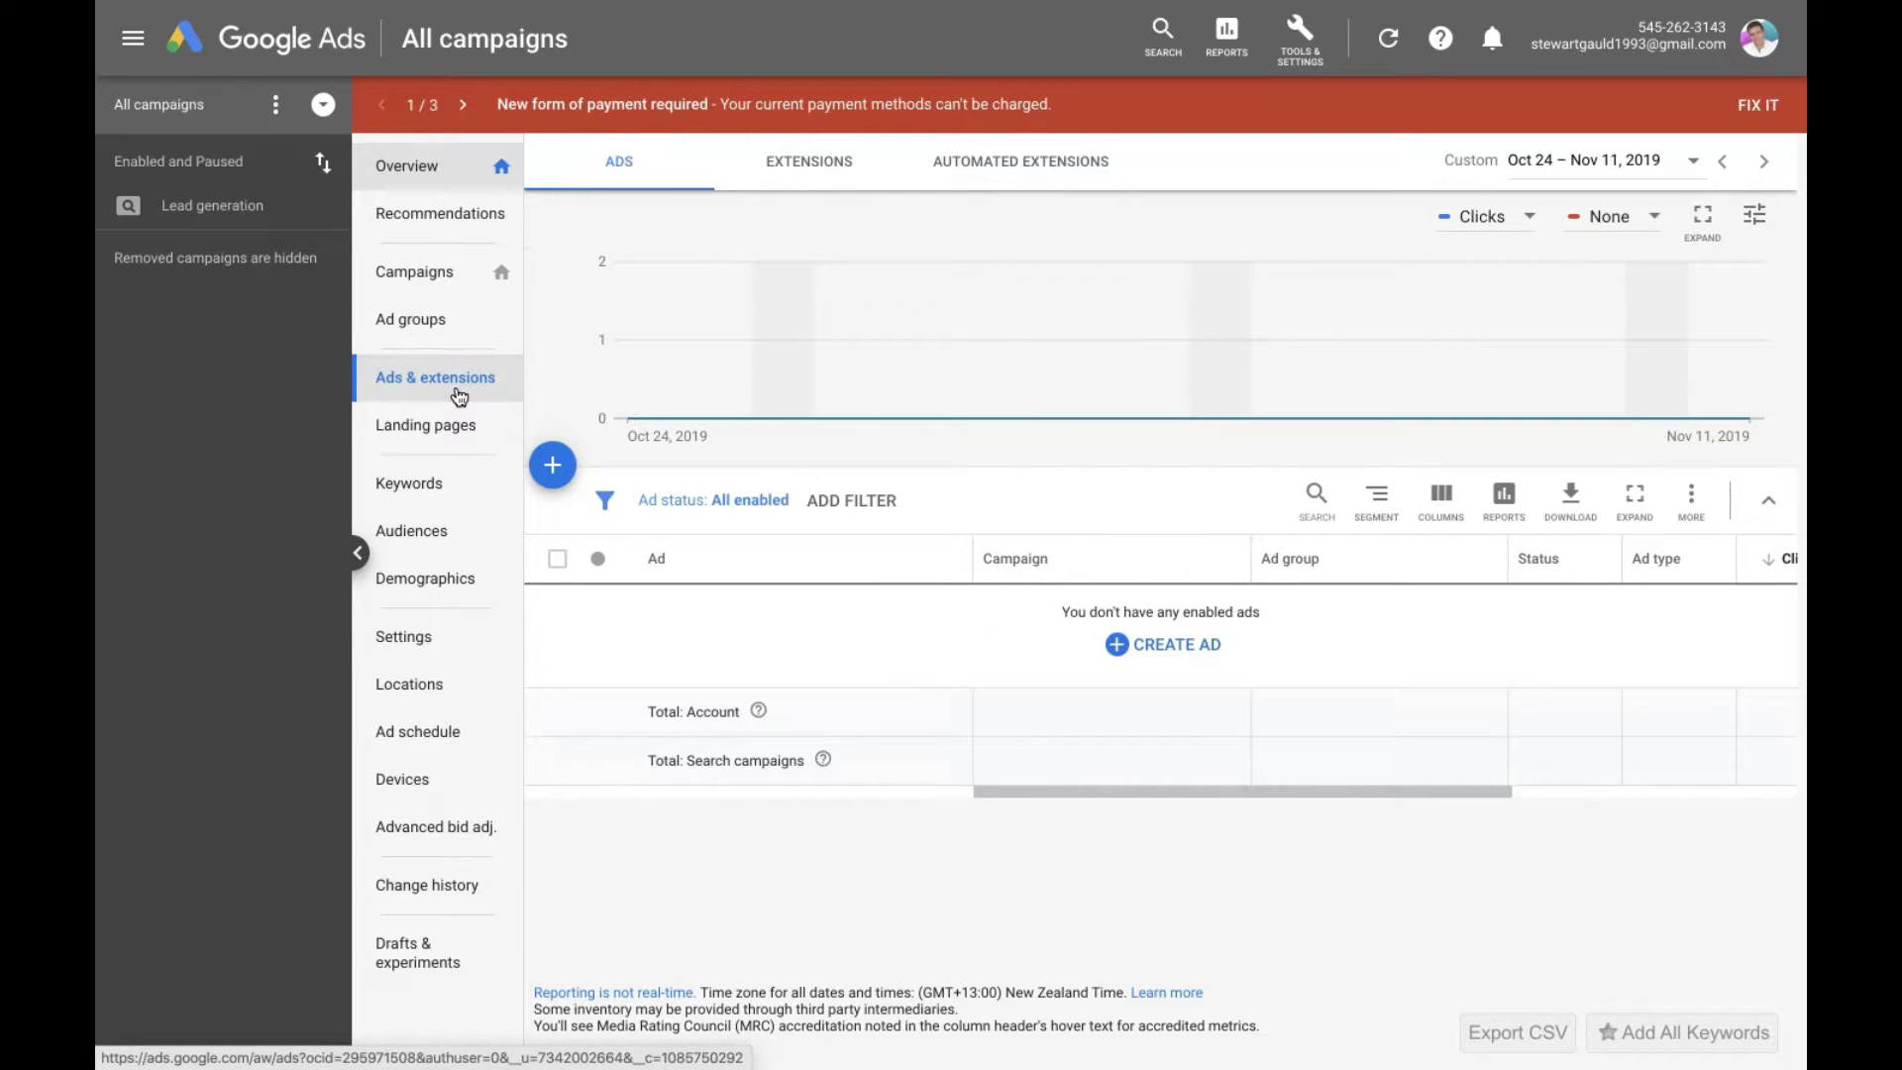
{"action": "left_click", "coordinate": [808, 179]}
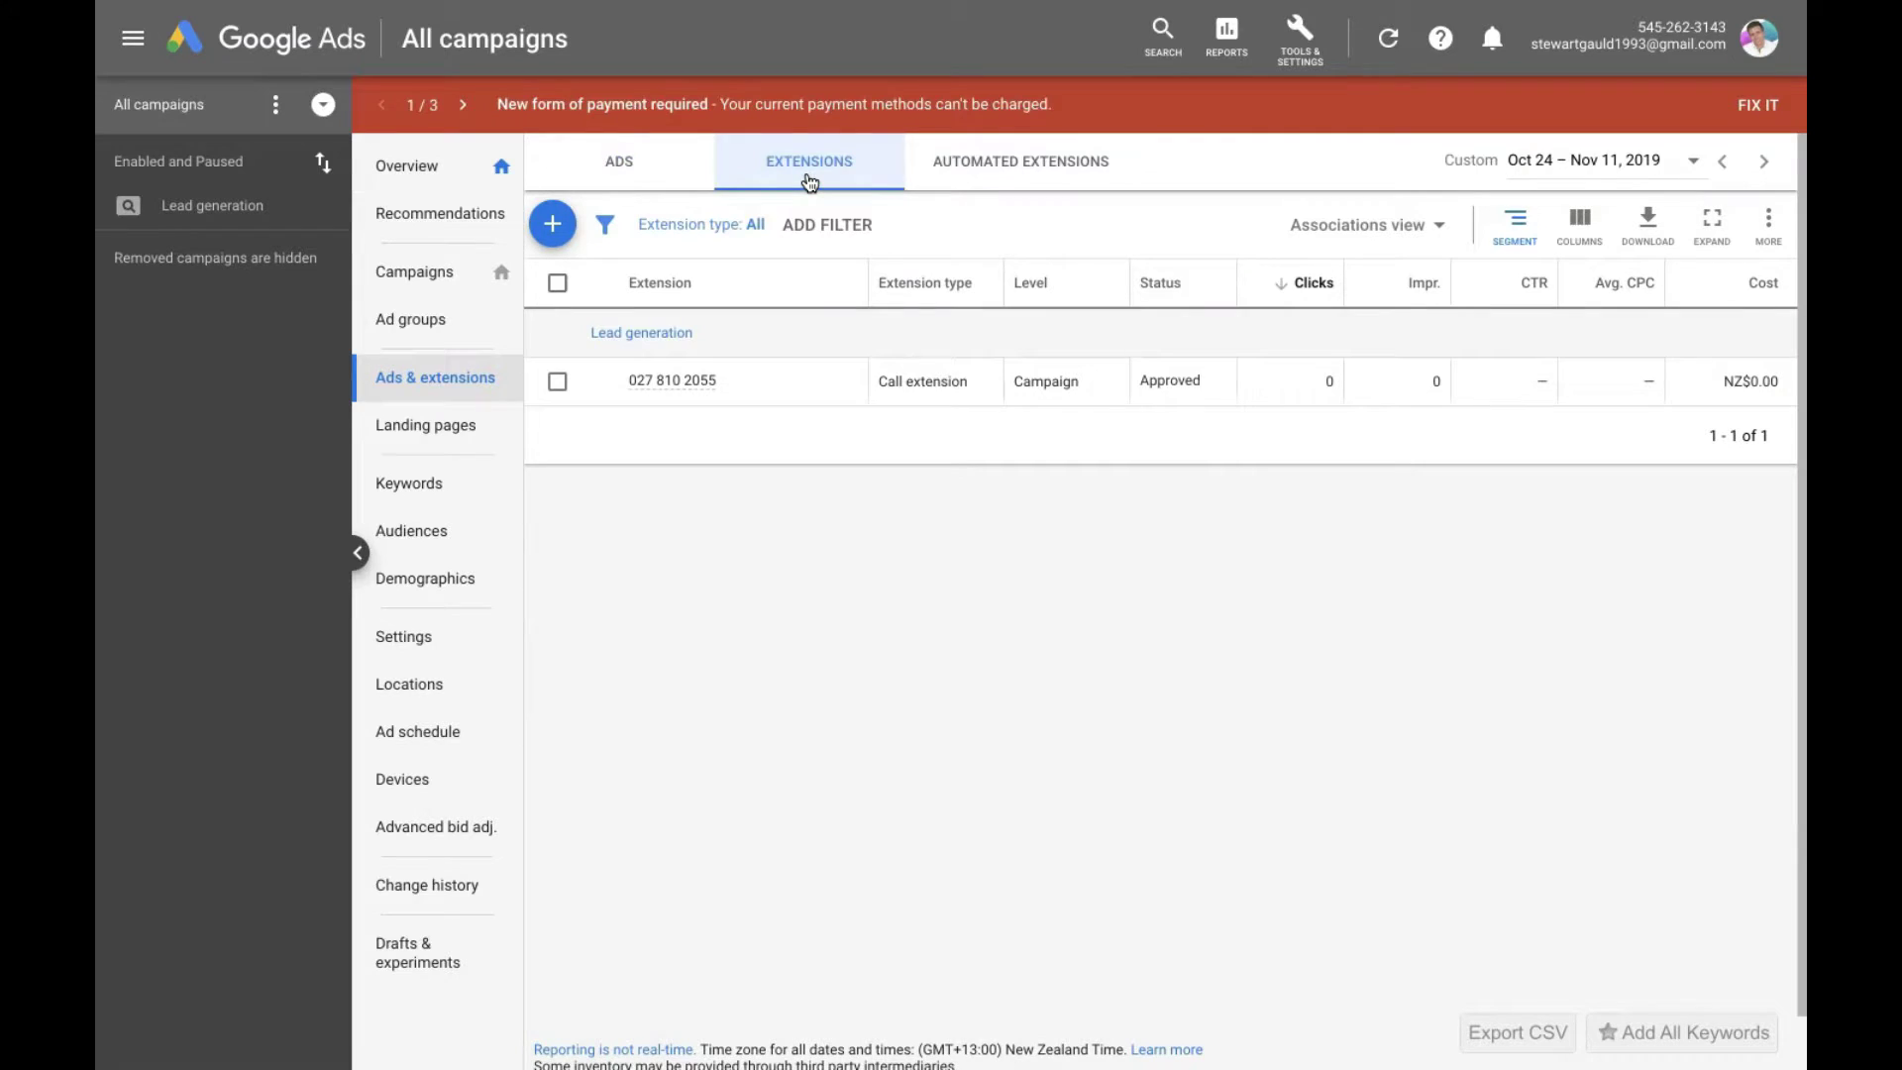
{"action": "left_click", "coordinate": [551, 224]}
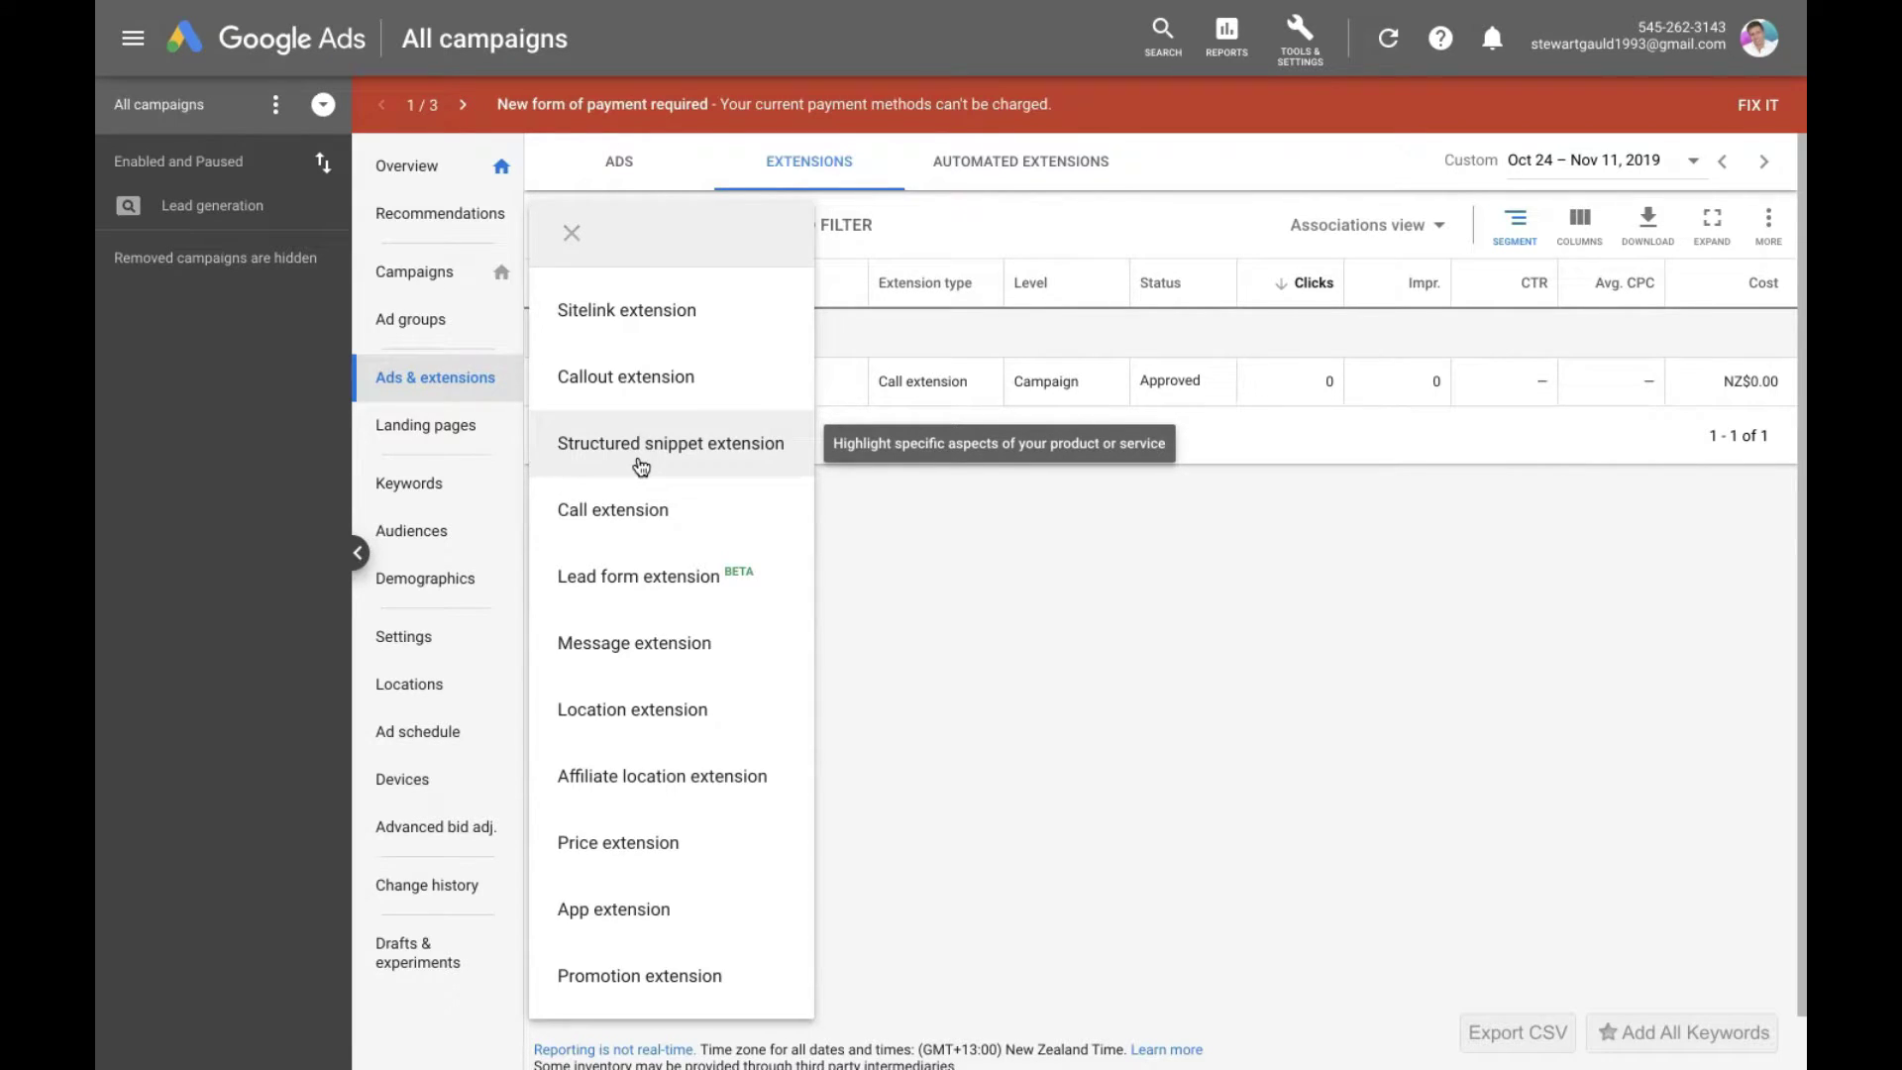
{"action": "left_click", "coordinate": [646, 707]}
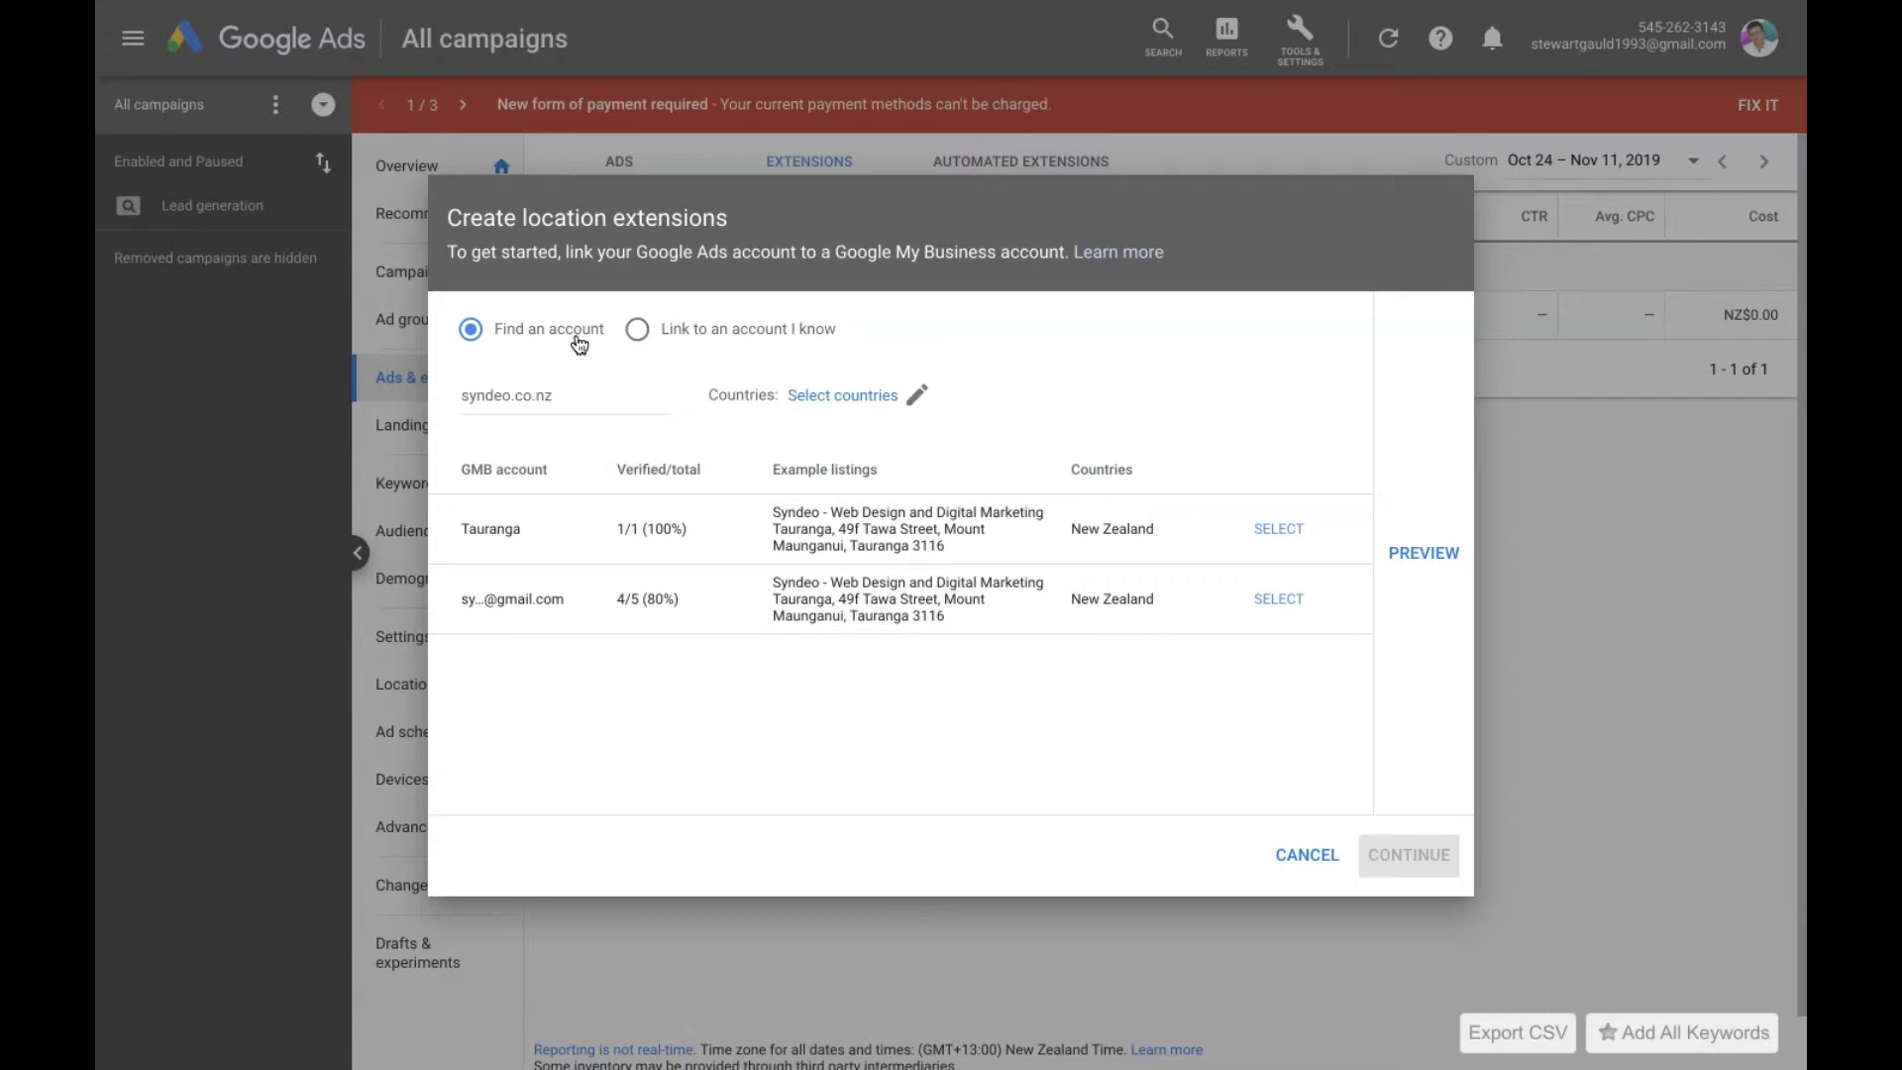
Step: Review the options for linking a known Google My Business account or requesting access to another one
{"action": "left_click", "coordinate": [560, 423]}
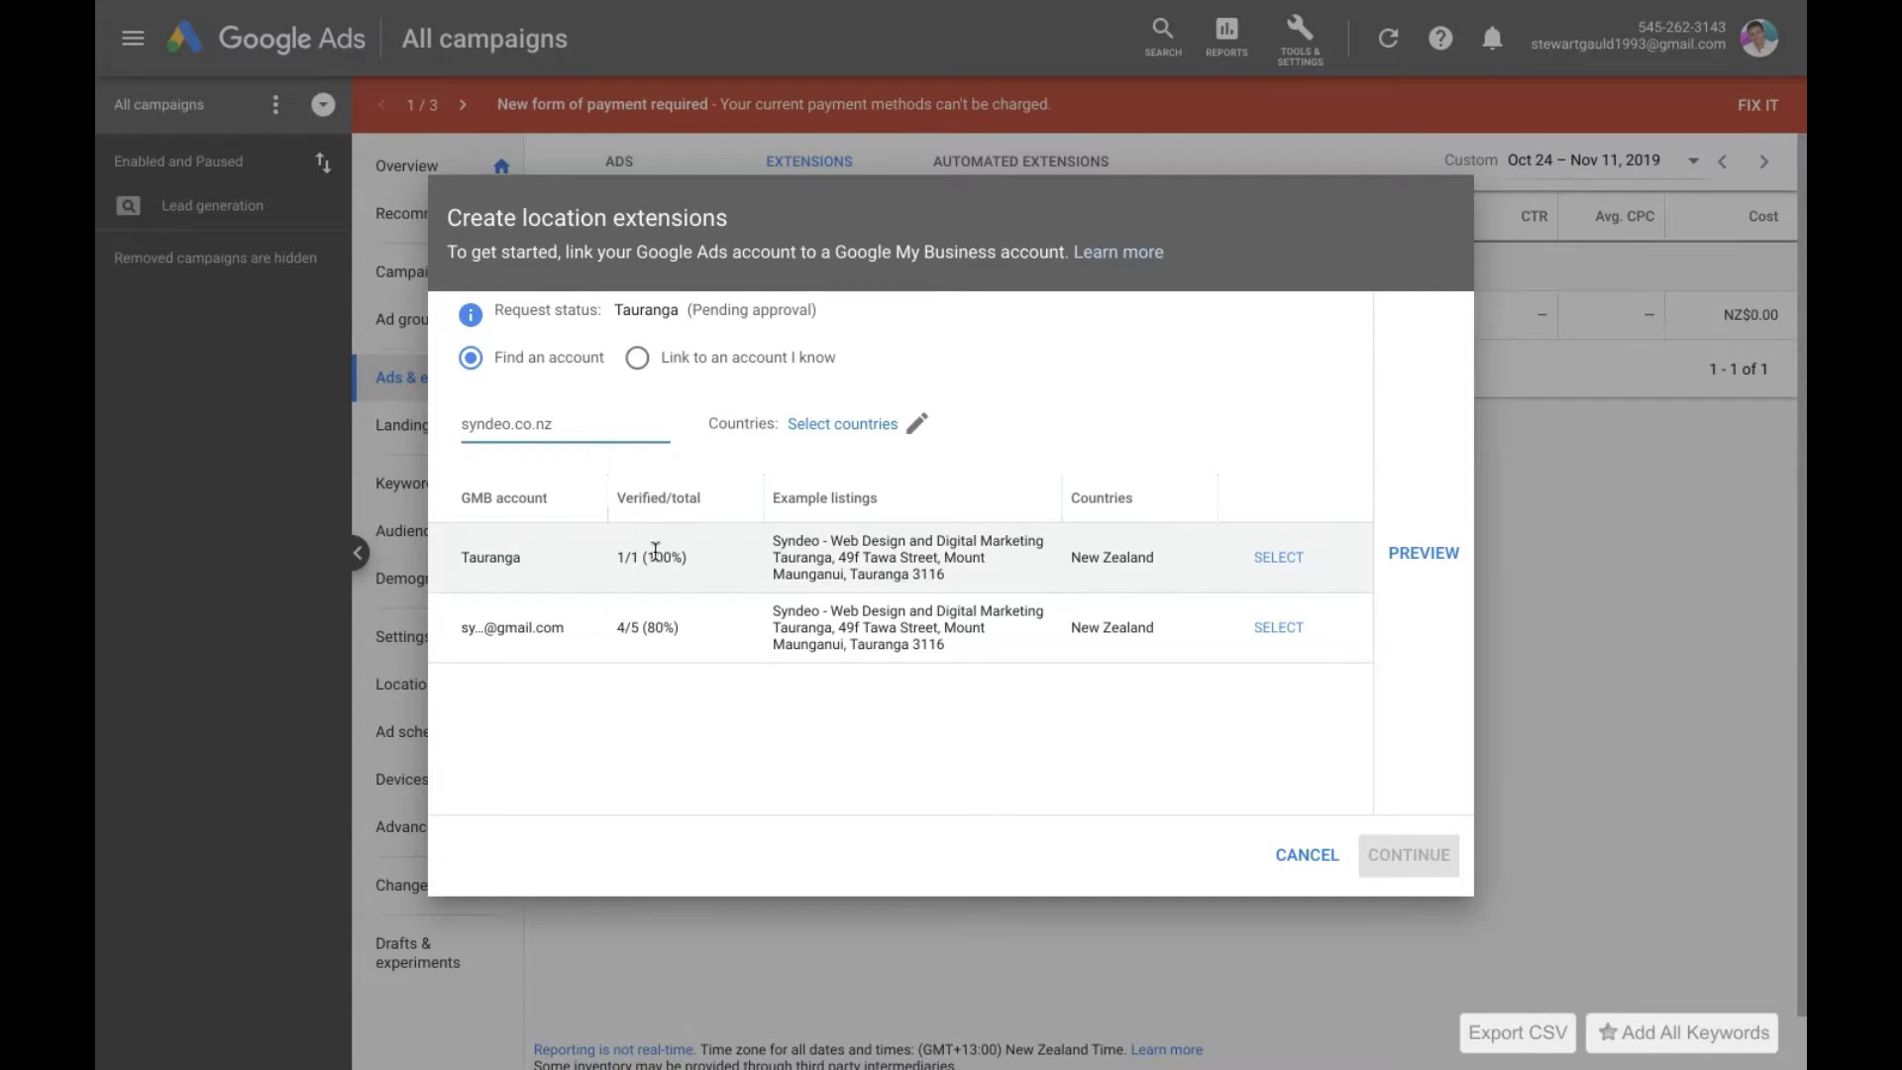
{"action": "left_click", "coordinate": [637, 358]}
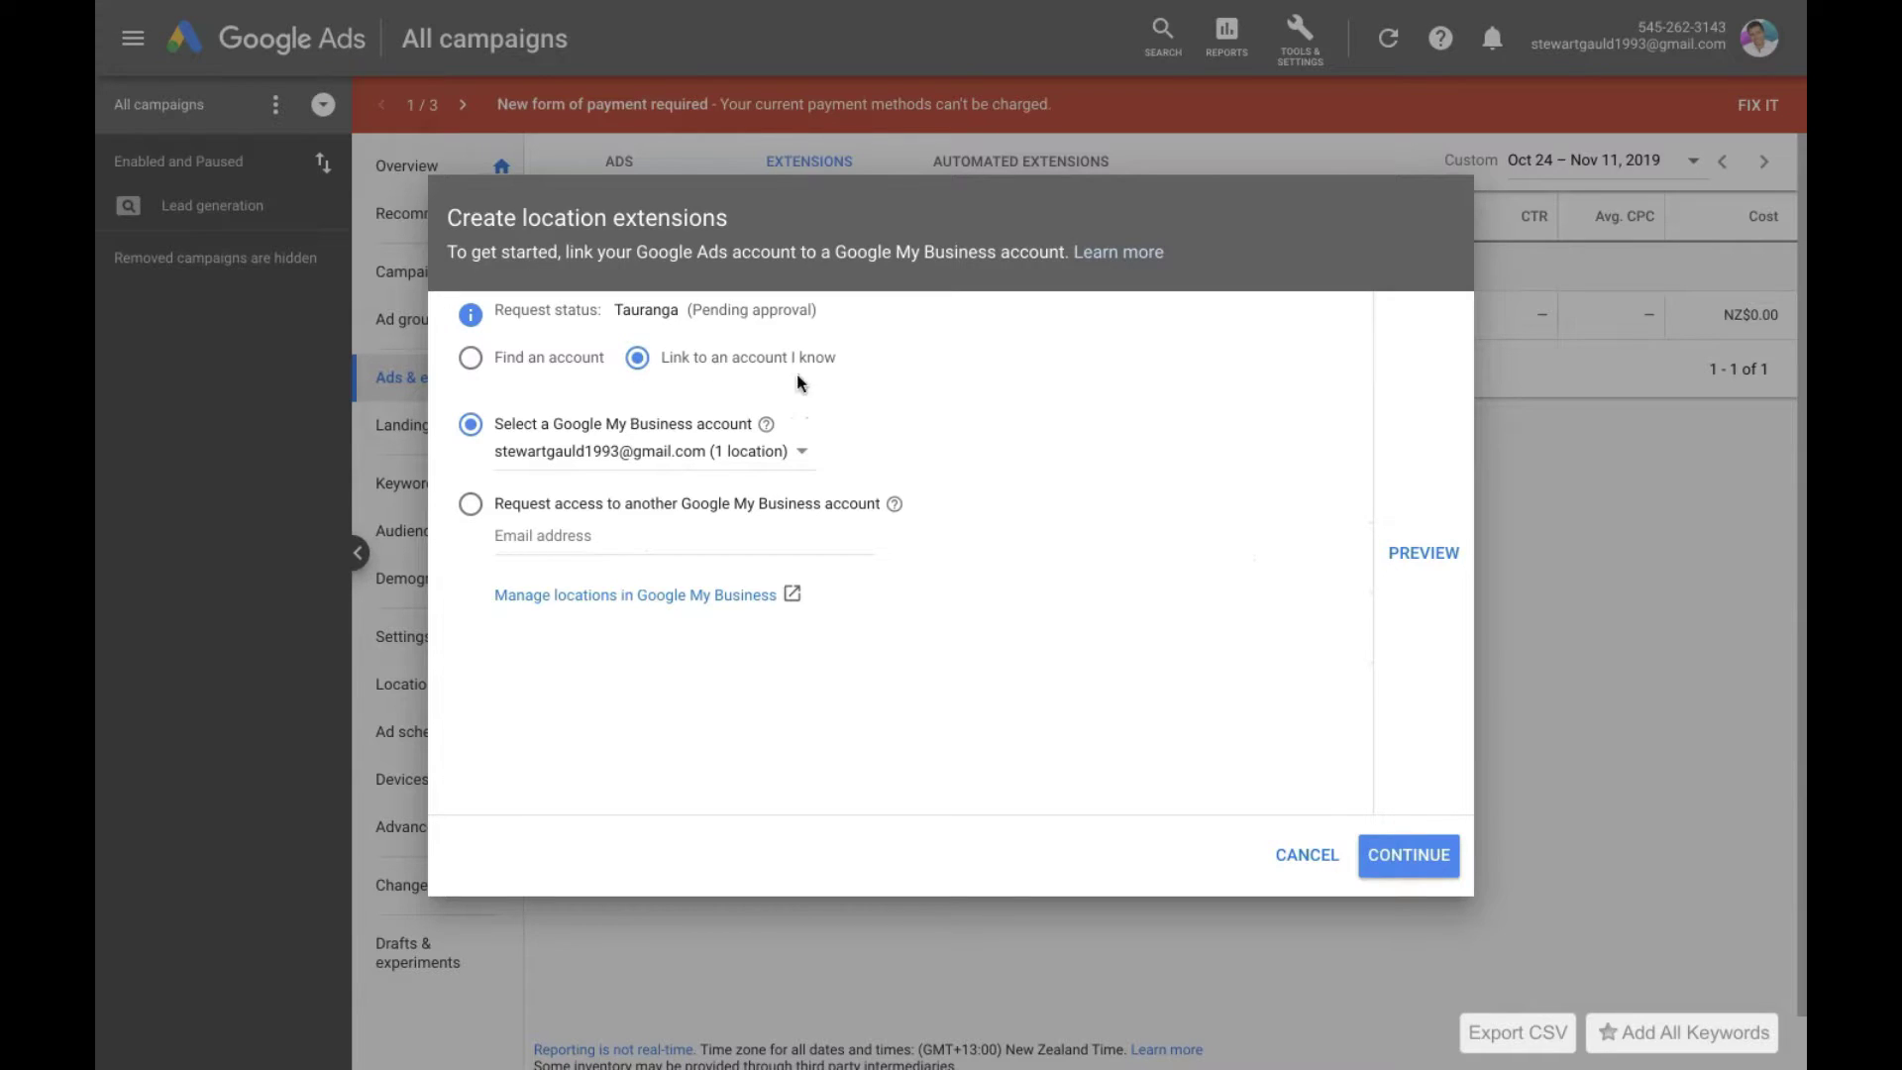
{"action": "left_click", "coordinate": [805, 453]}
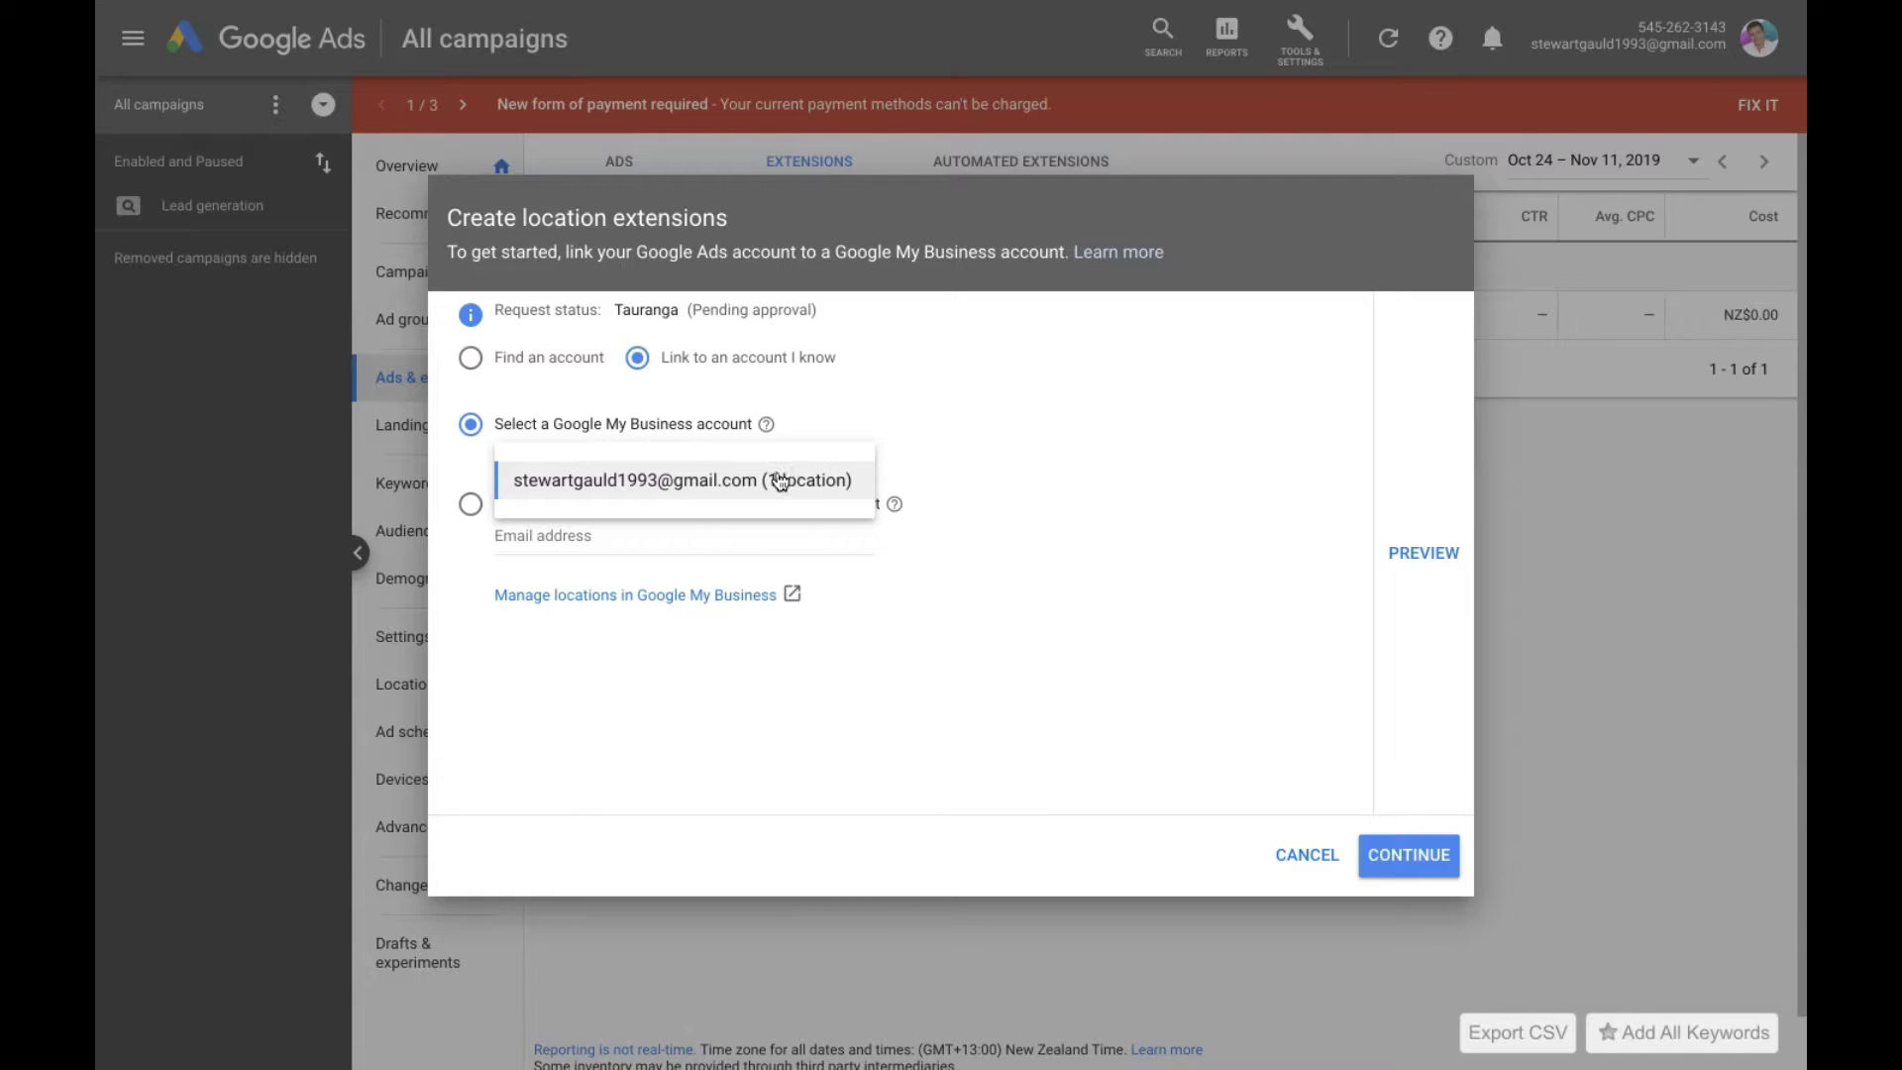
{"action": "left_click", "coordinate": [958, 400]}
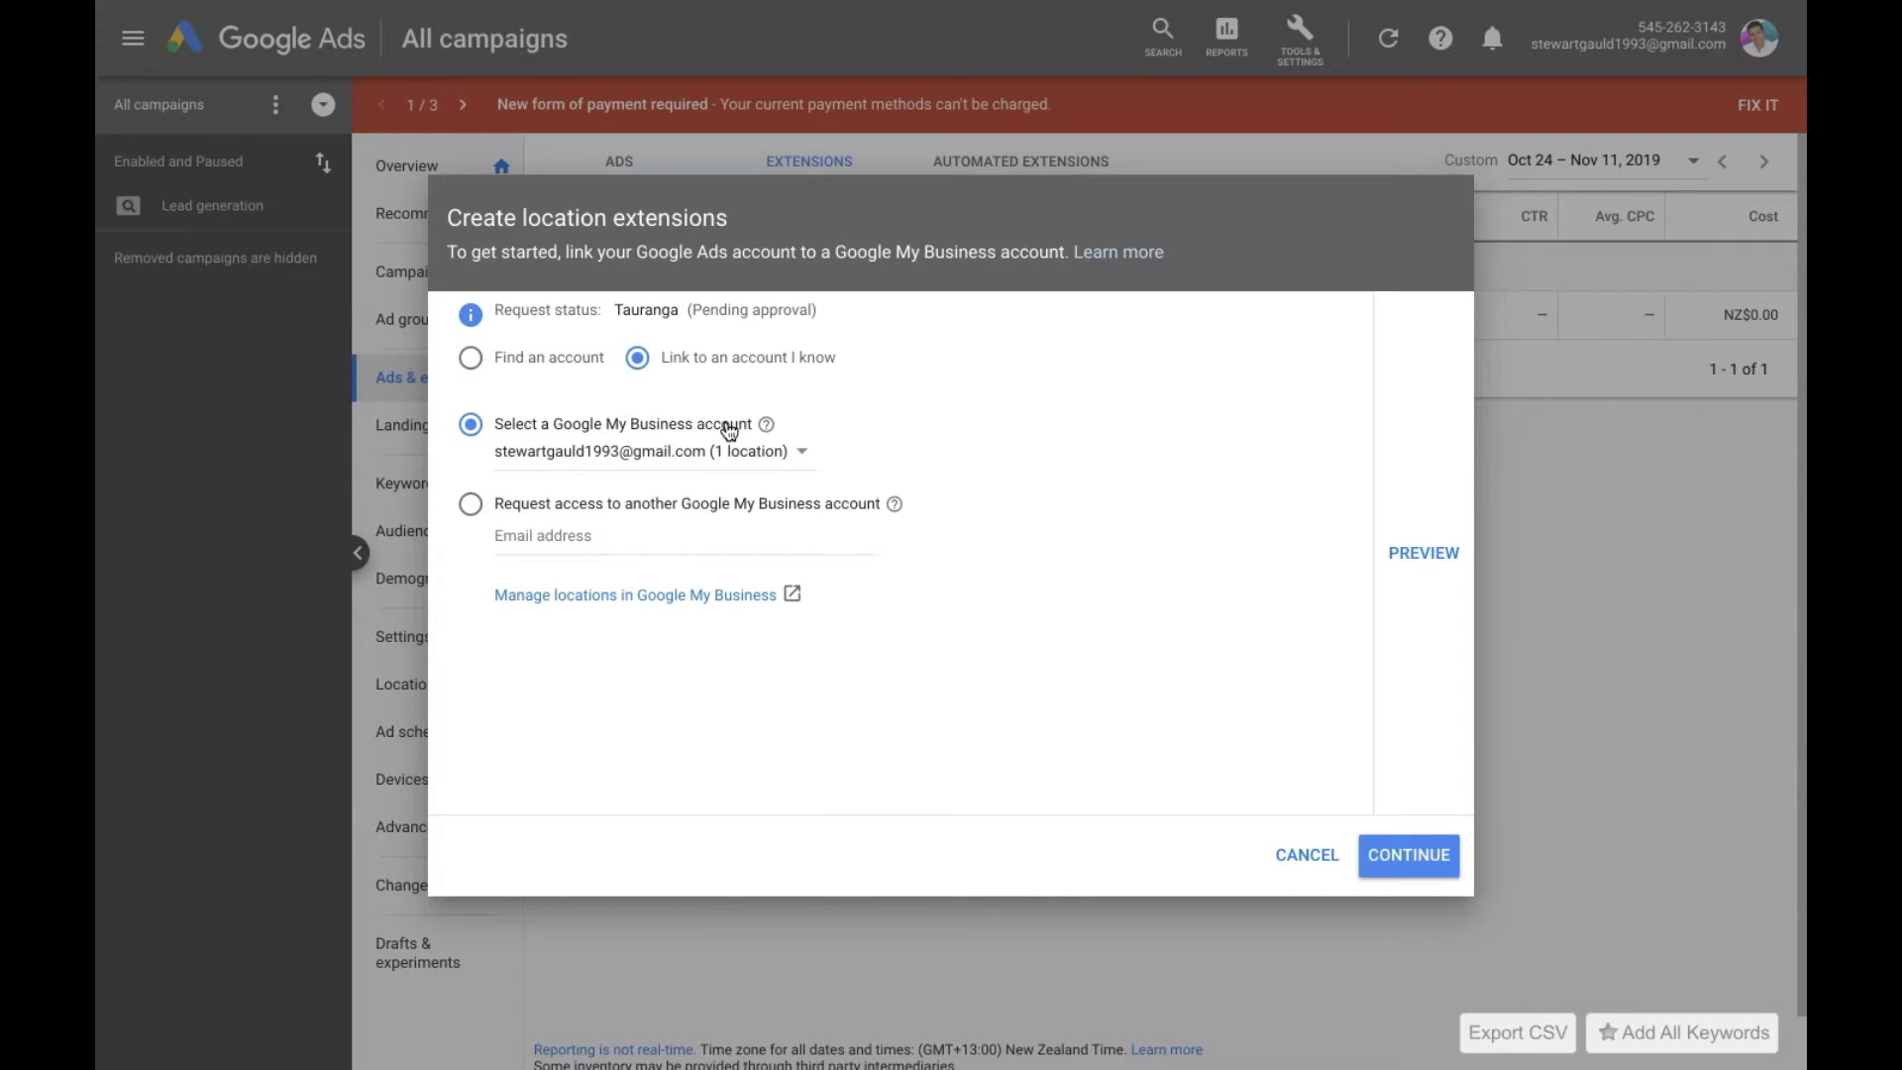
{"action": "left_click", "coordinate": [586, 539]}
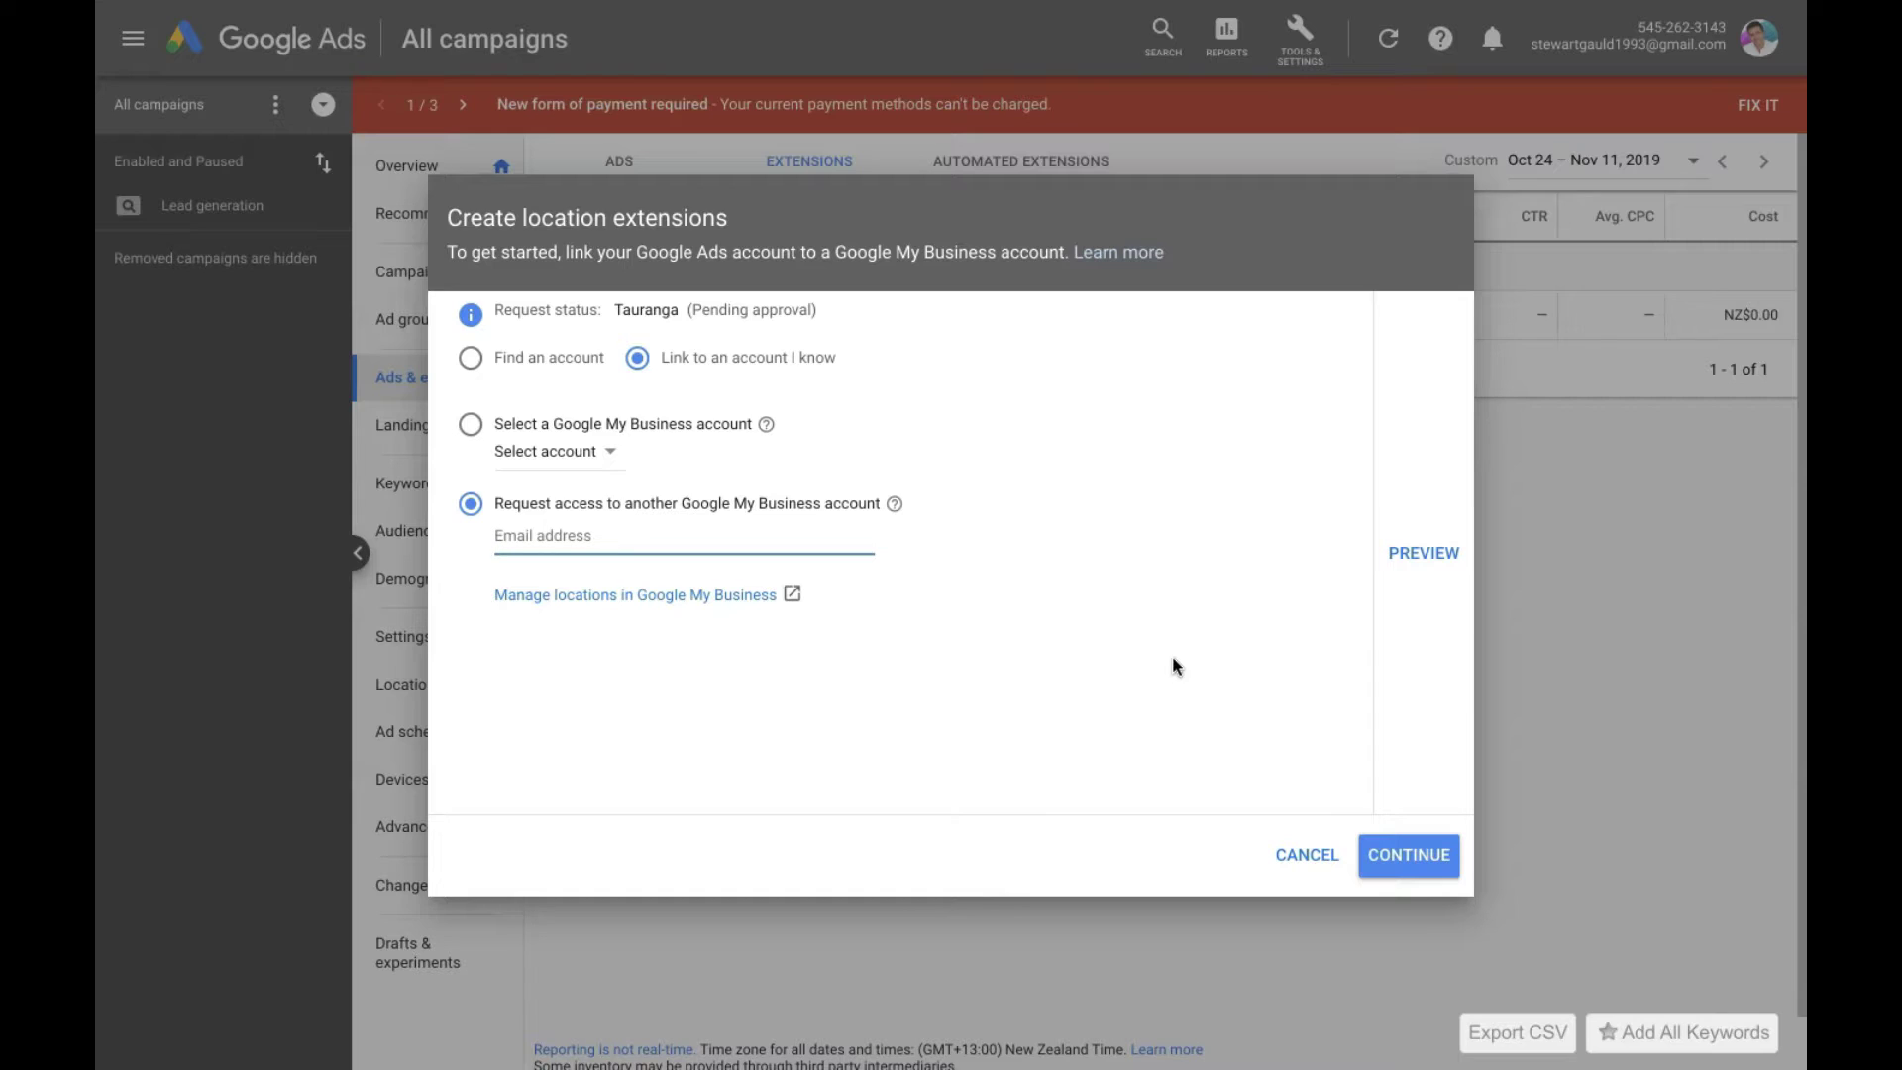
Step: Find the Tauranga Google My Business account, select it, preview the example ad and continue with the location extension
{"action": "left_click", "coordinate": [560, 361]}
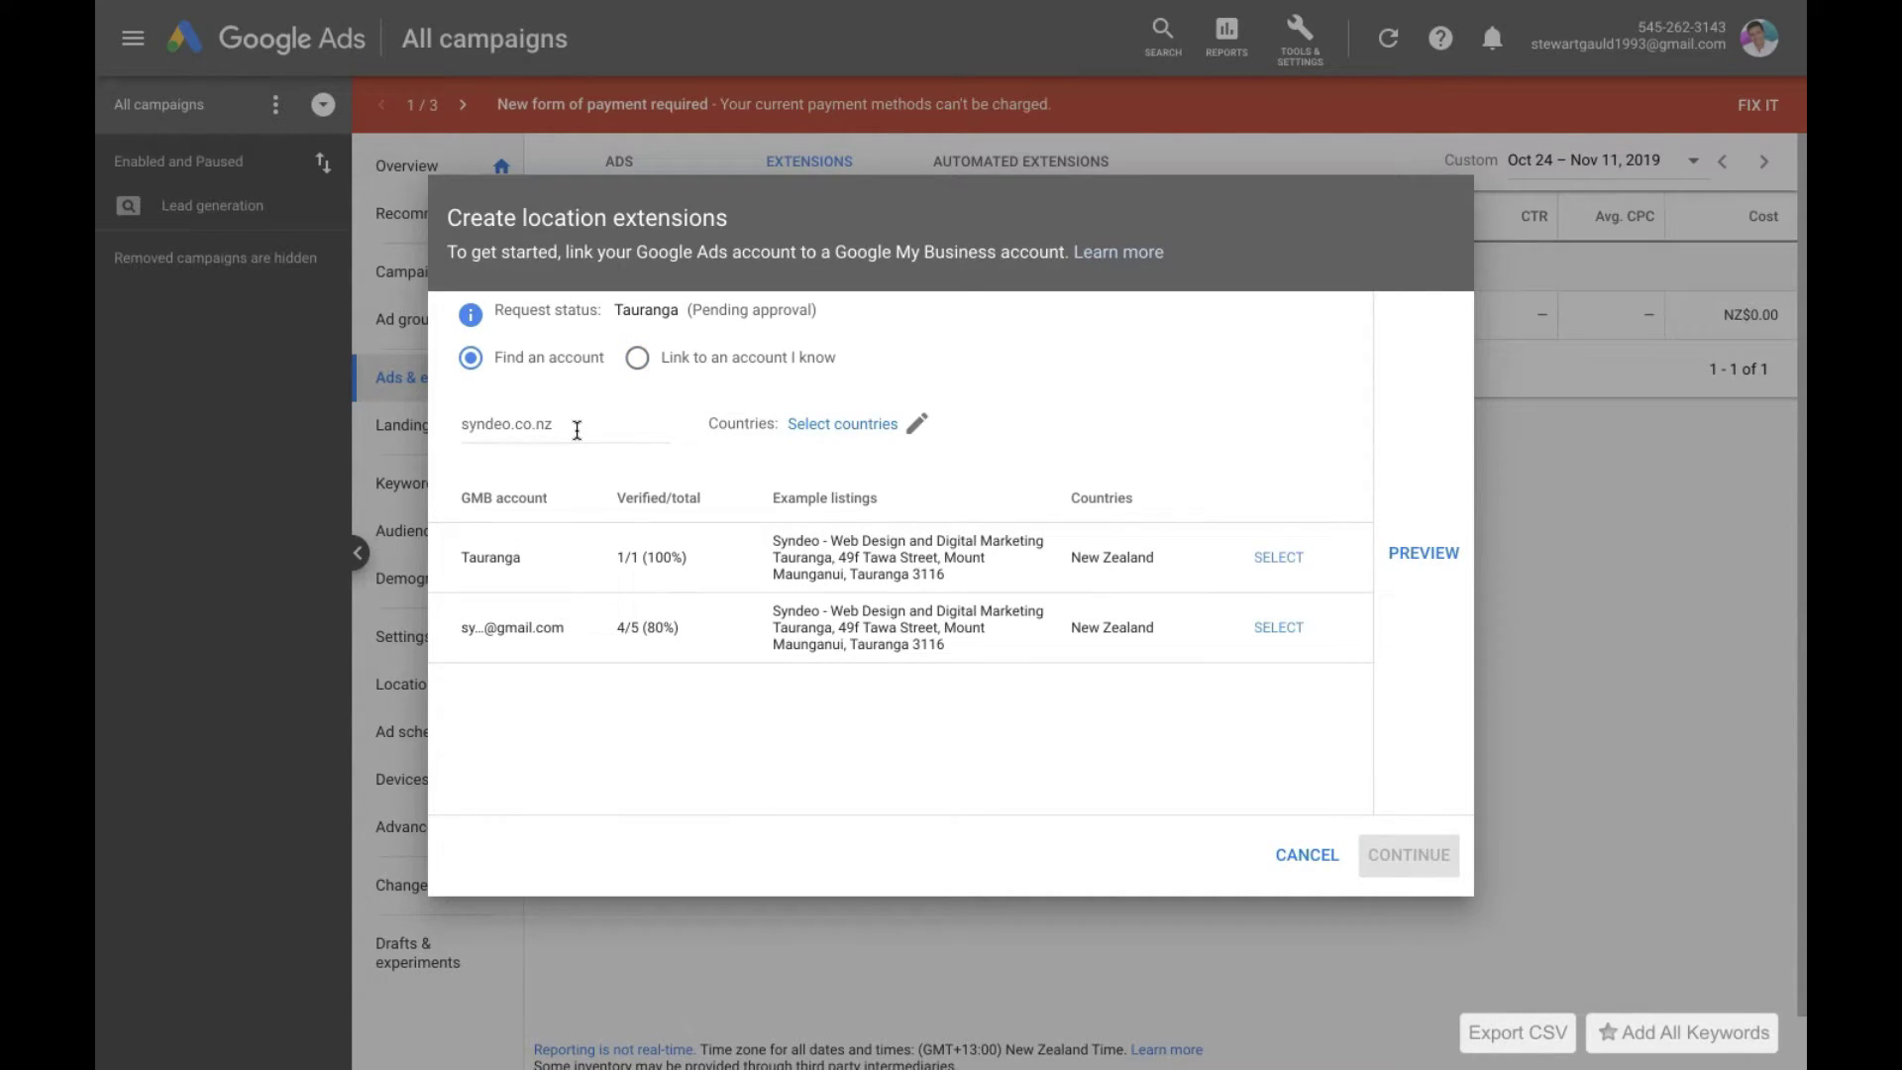
{"action": "left_click", "coordinate": [1275, 576]}
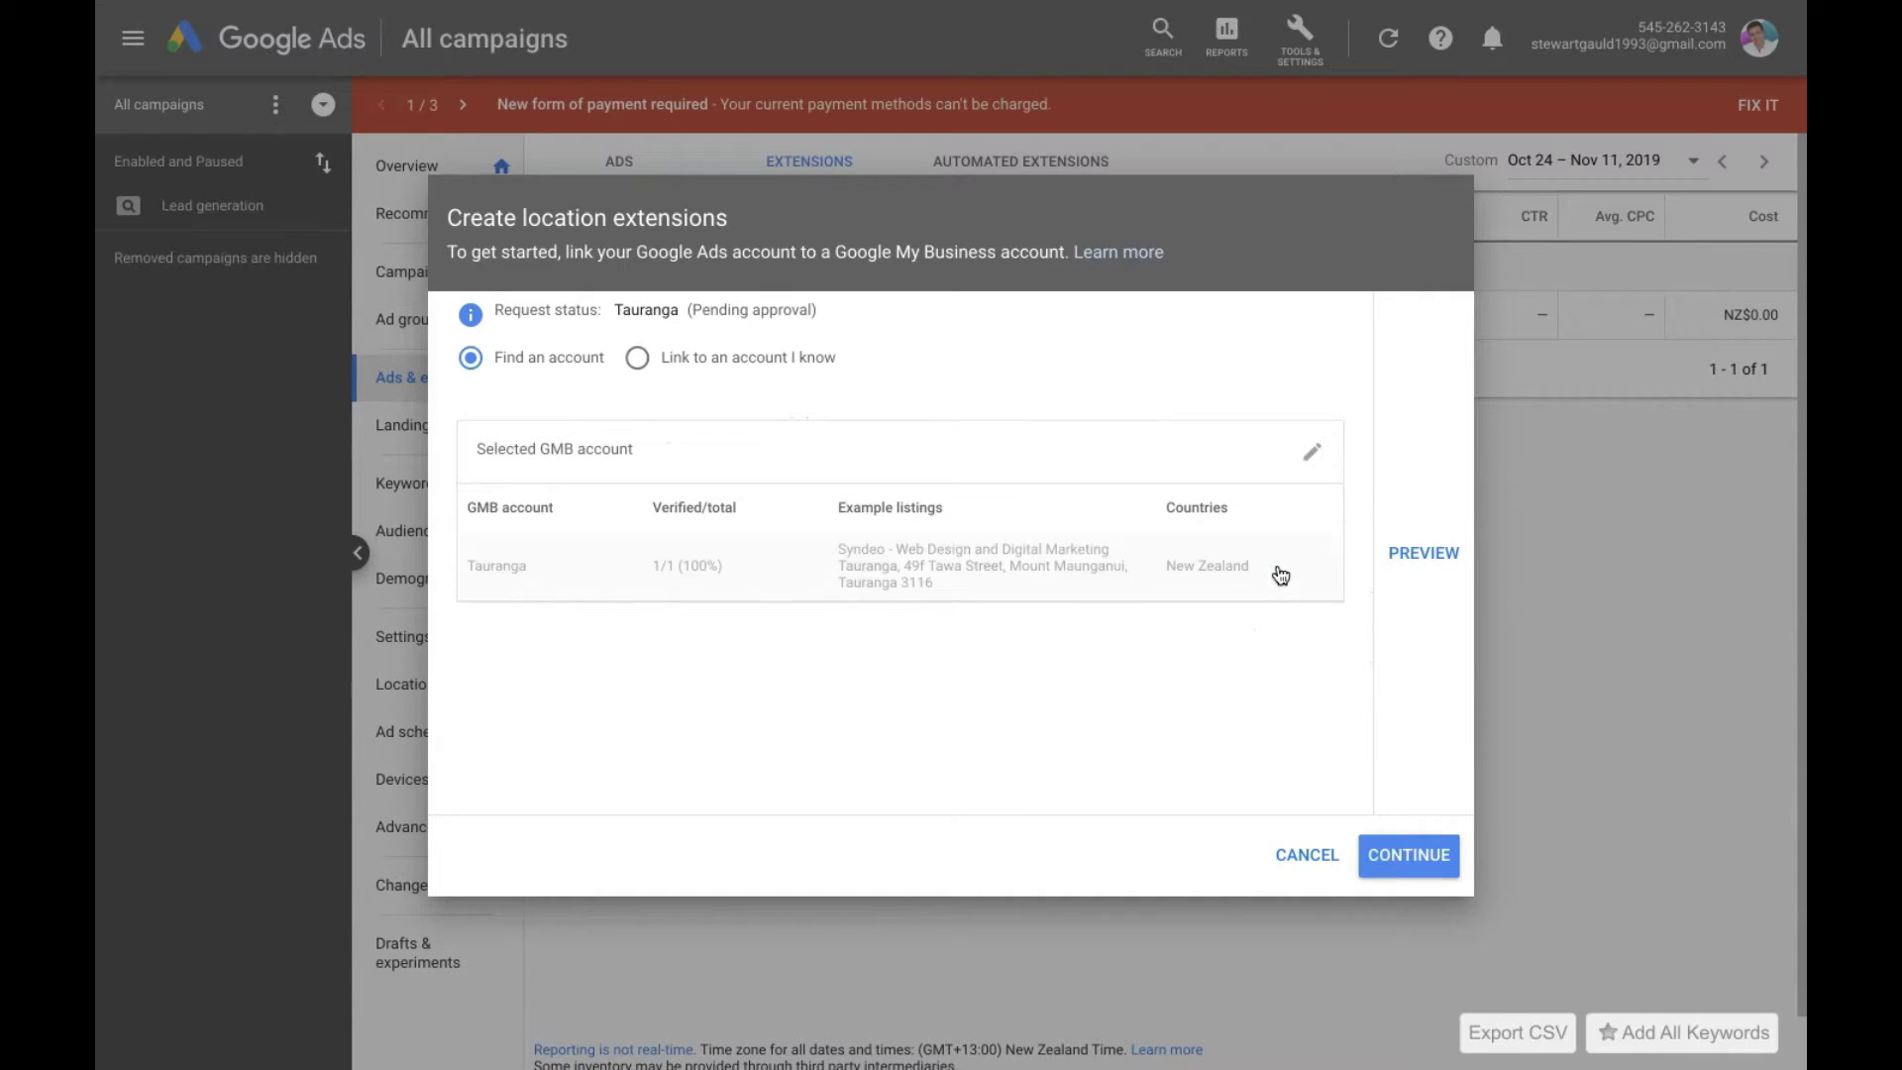
{"action": "left_click", "coordinate": [1423, 553]}
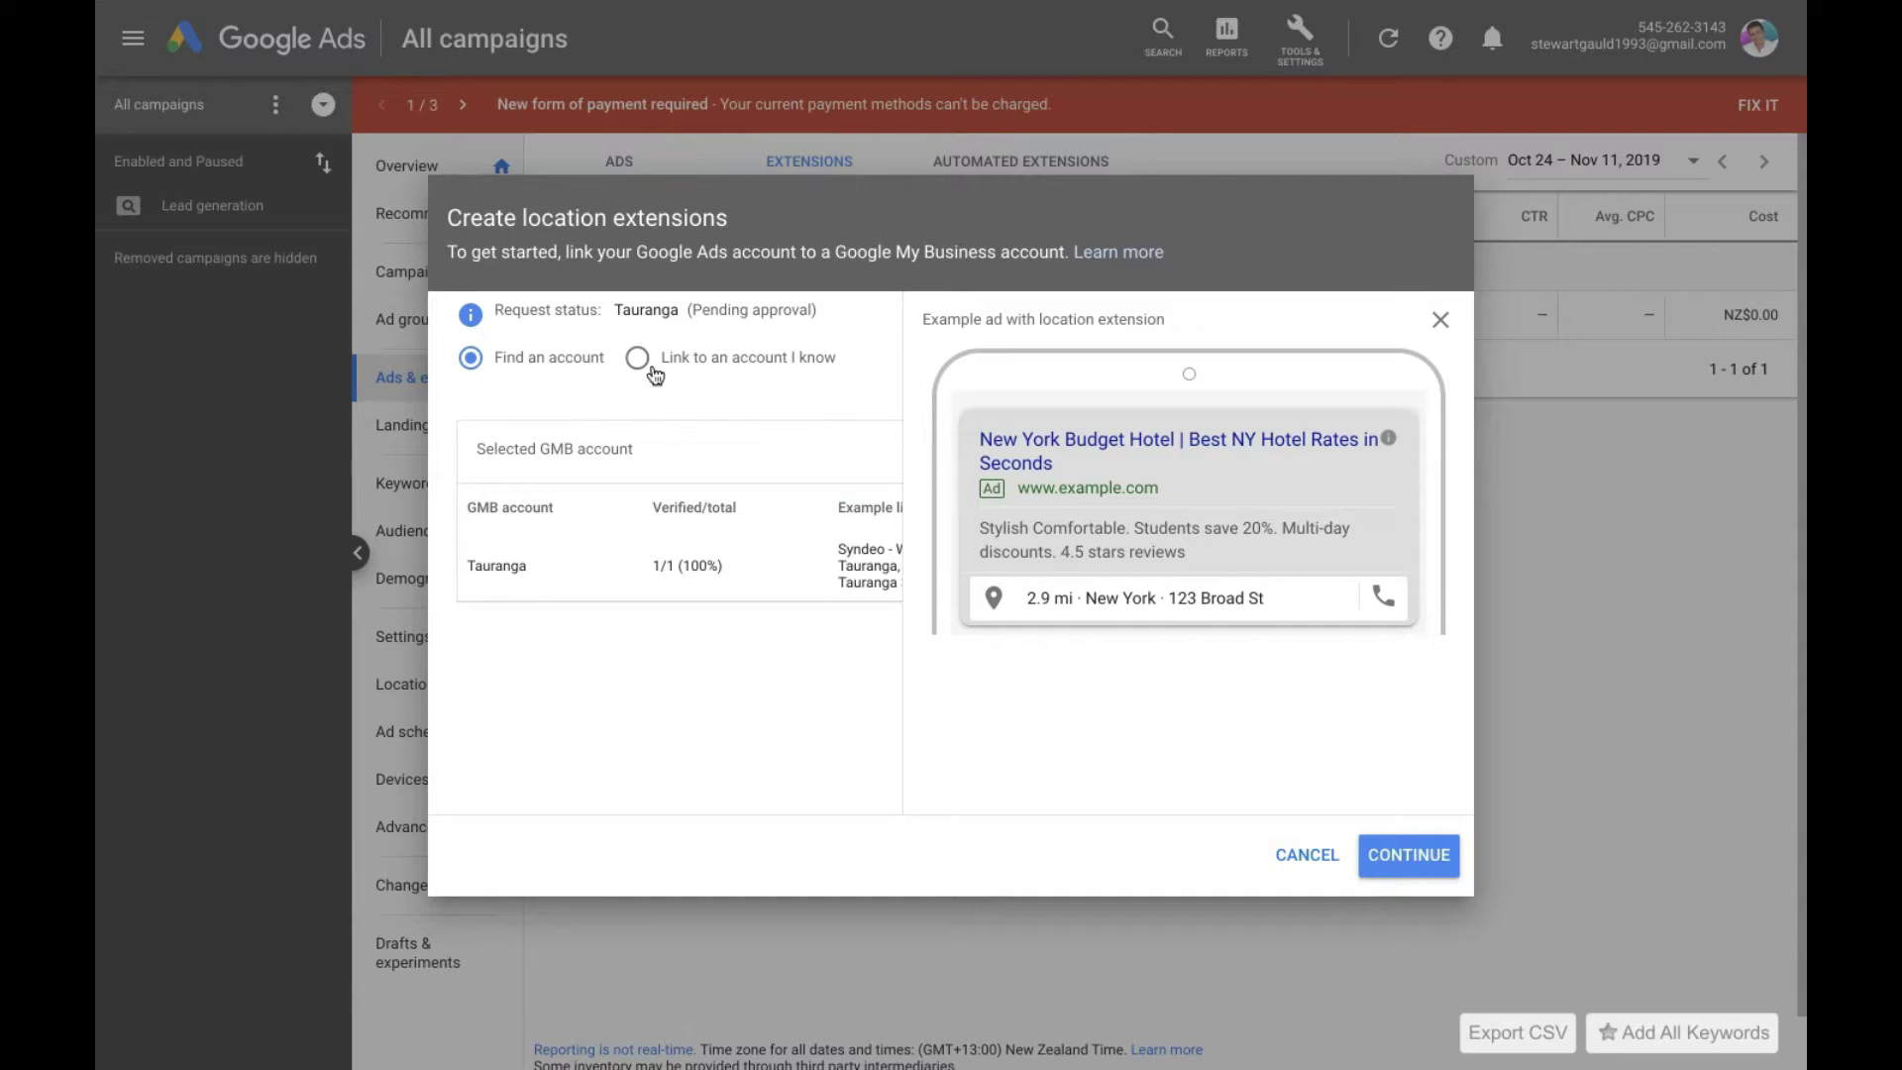
{"action": "left_click", "coordinate": [1409, 858]}
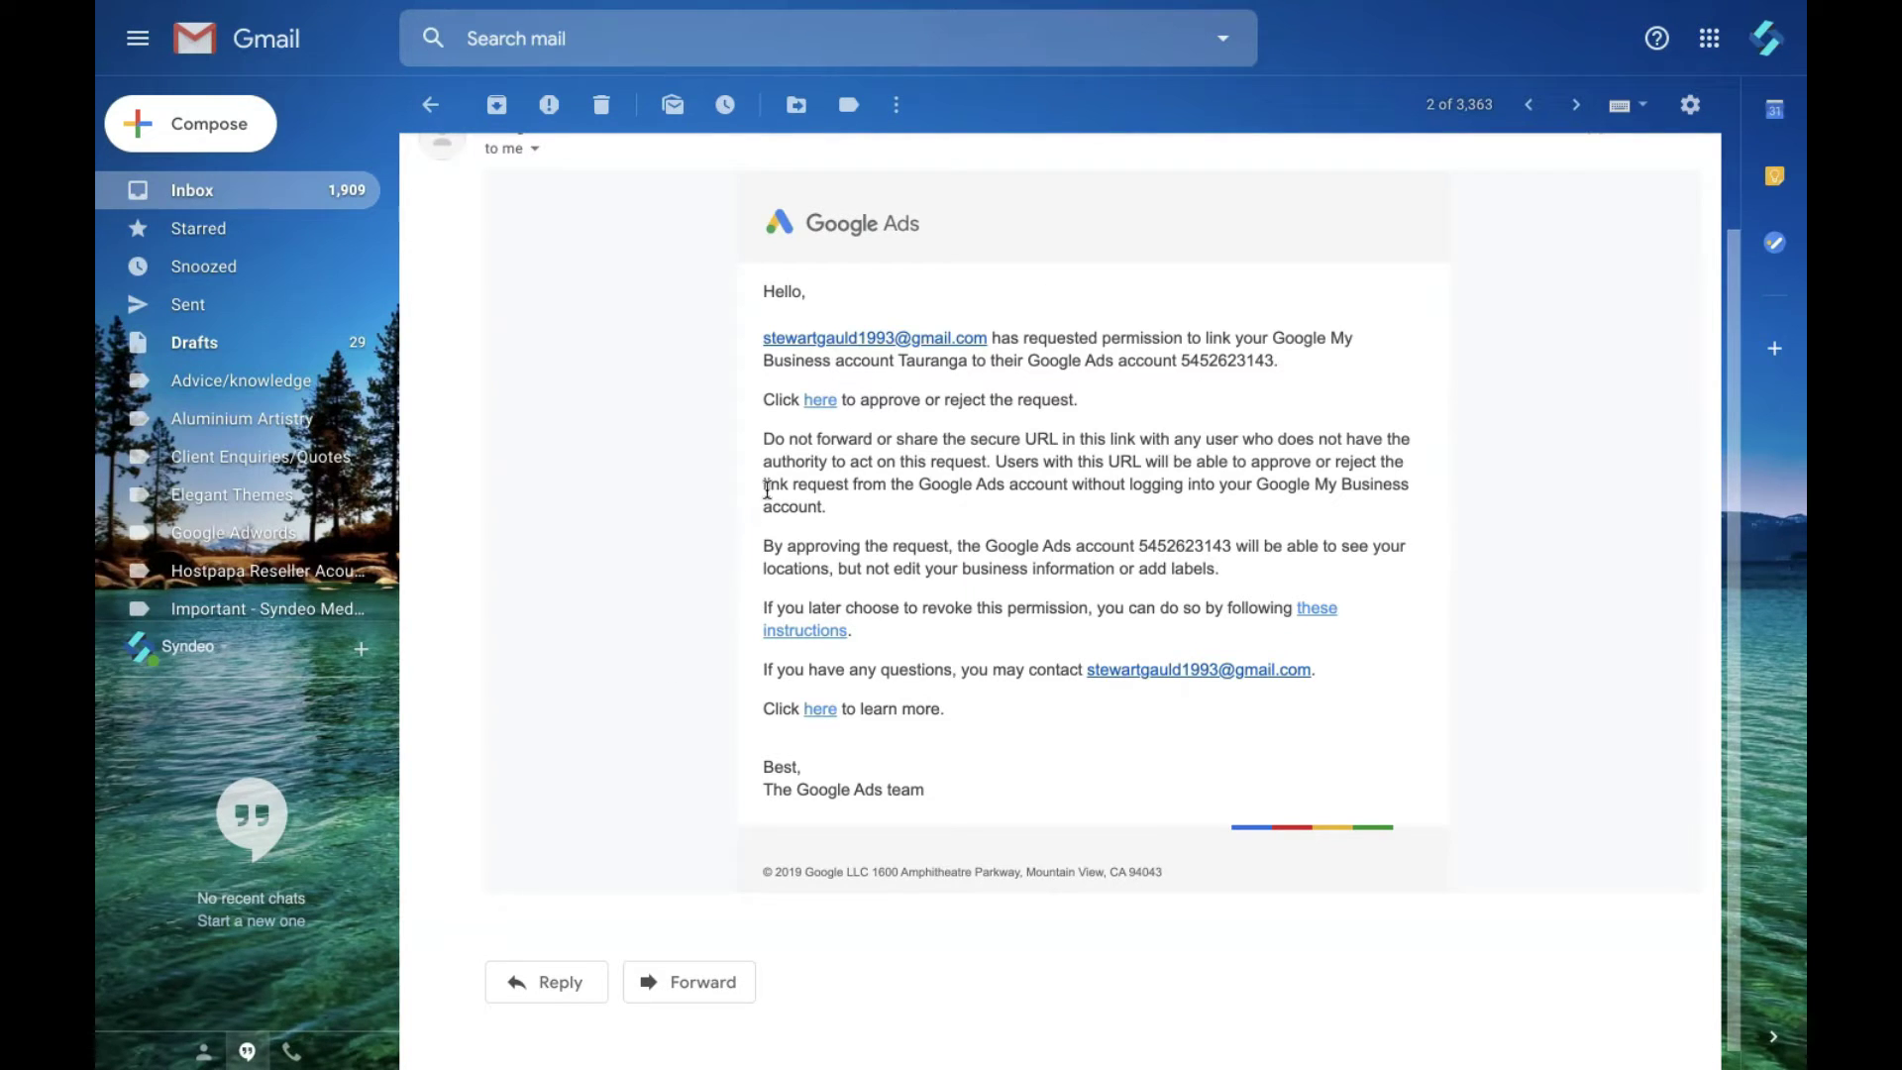
Step: In Gmail, follow the approval link in the Google Ads permission email to the Google My Business link request
{"action": "left_click", "coordinate": [820, 400]}
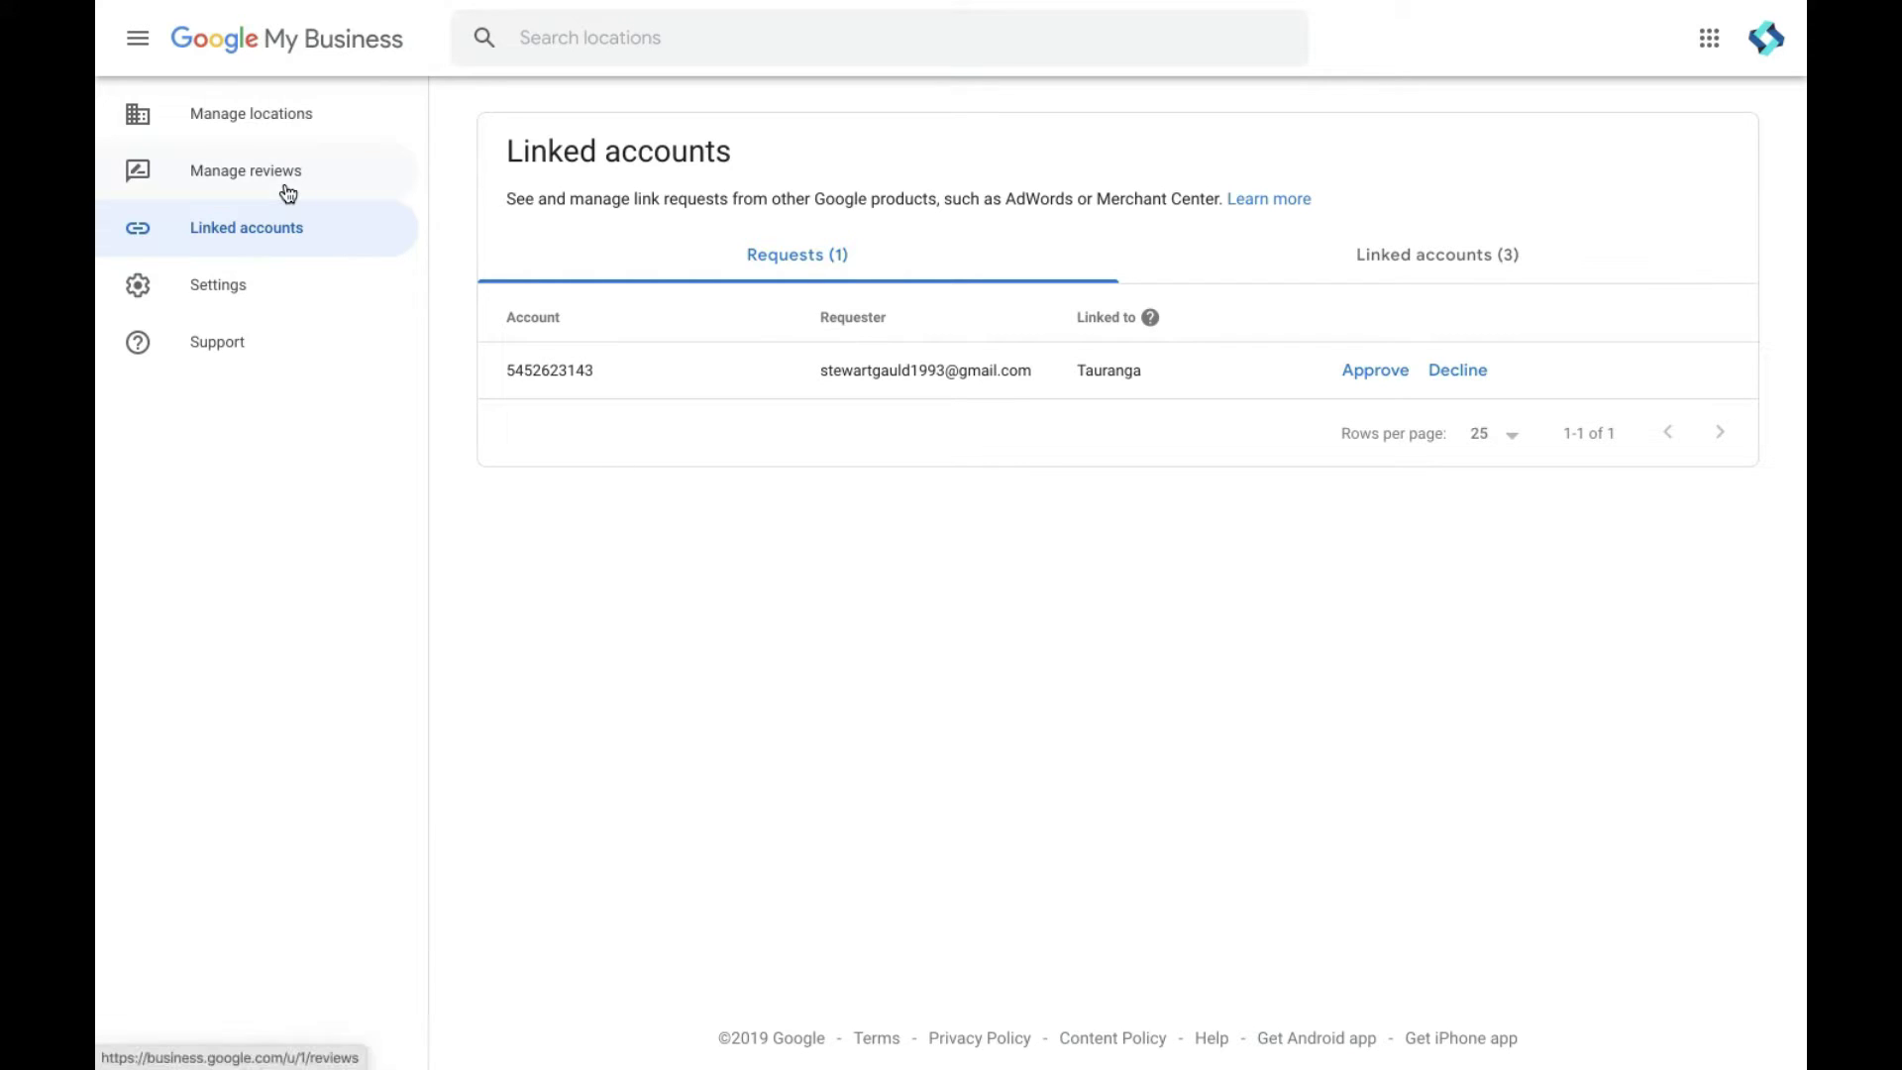
{"action": "left_click", "coordinate": [139, 40]}
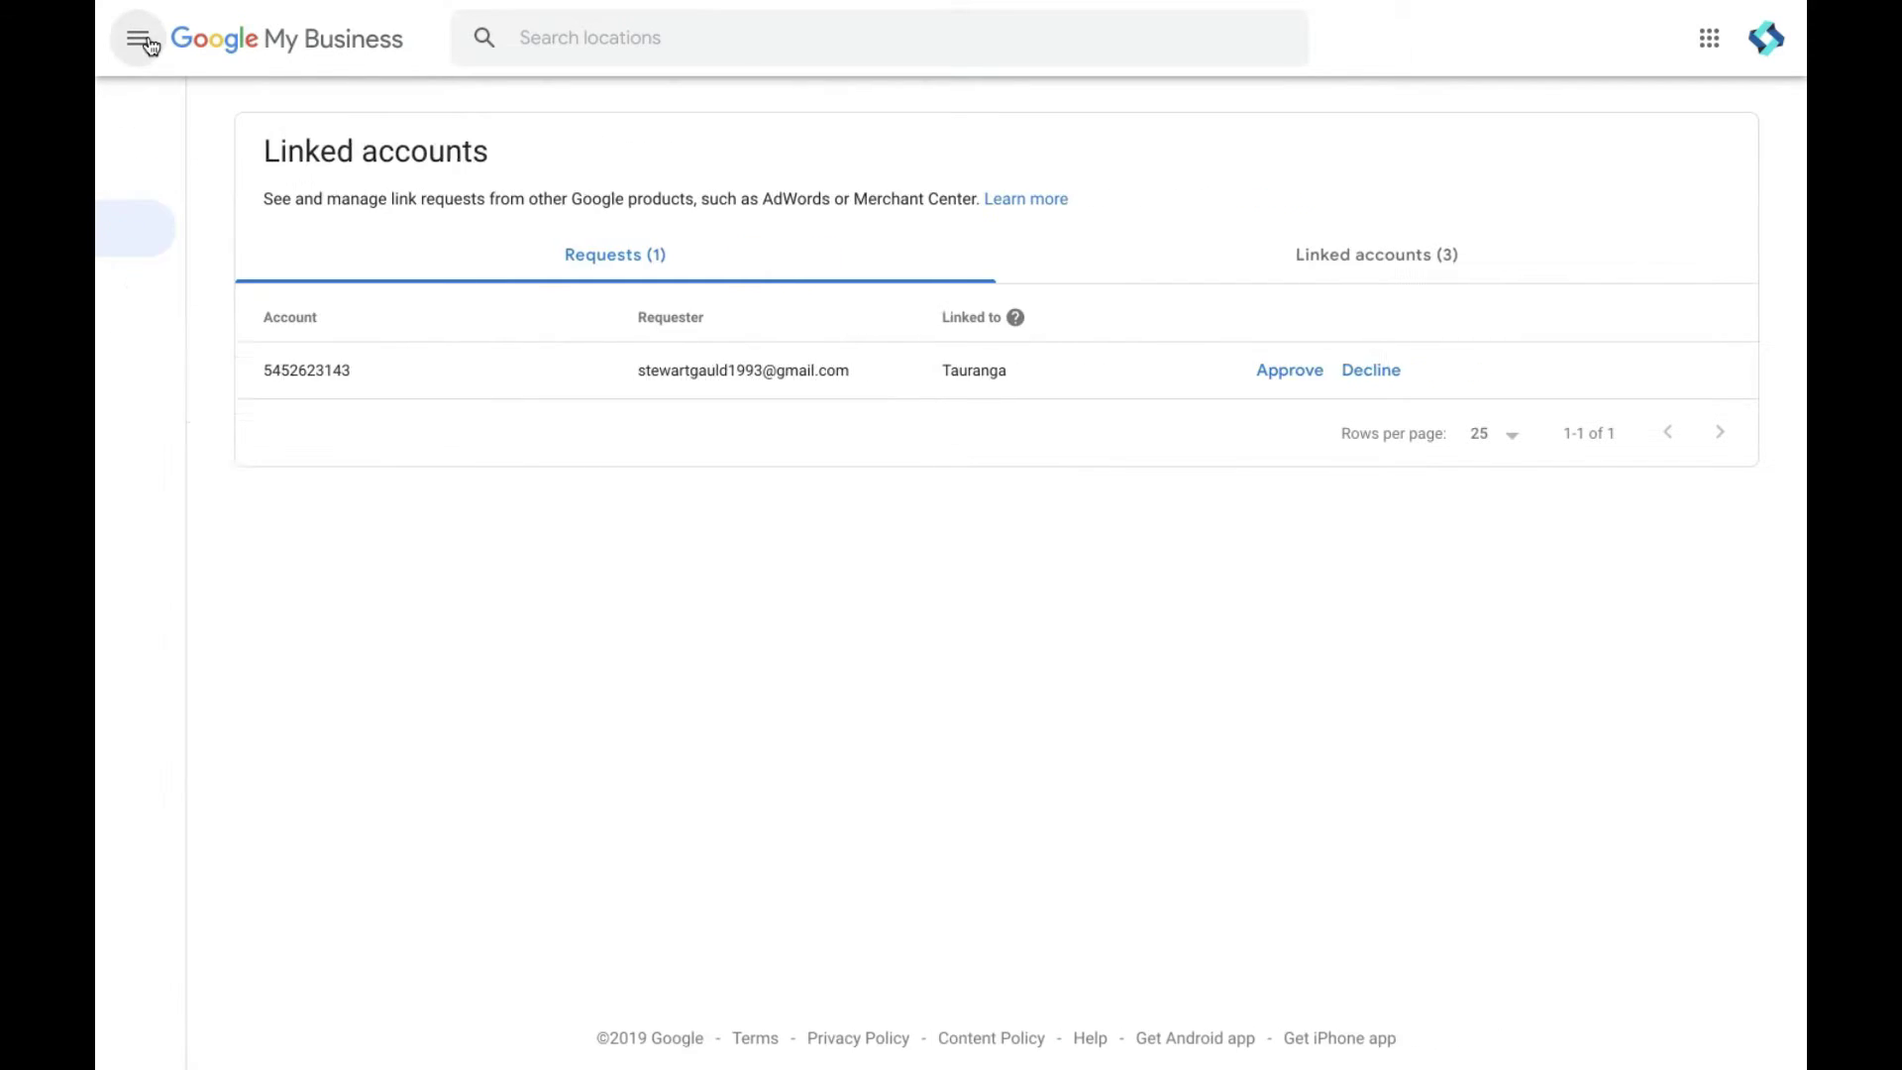
{"action": "left_click", "coordinate": [147, 43]}
Step: From the Google My Business home page, go to the linked accounts and approve the Google Ads link request for Tauranga
{"action": "left_click", "coordinate": [222, 49]}
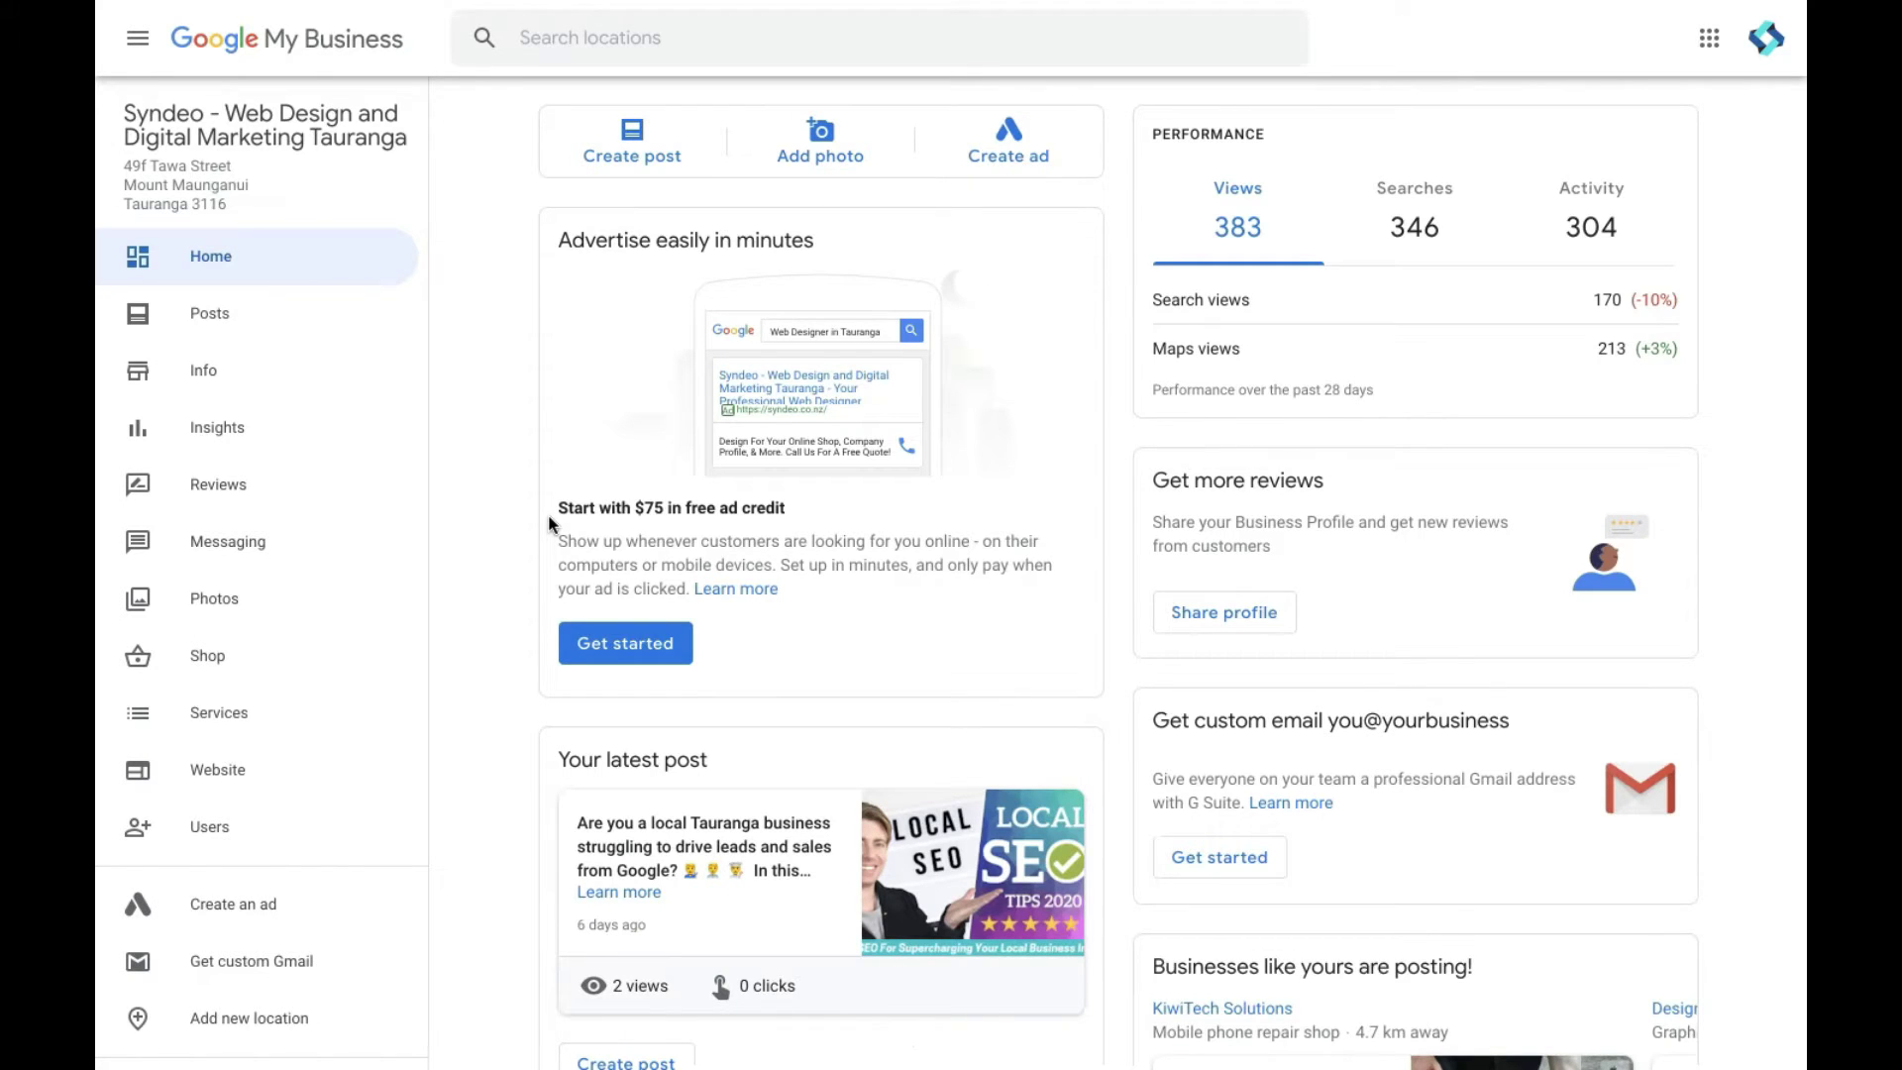
{"action": "scroll", "coordinate": [550, 523], "scroll_direction": "down", "scroll_amount": 1}
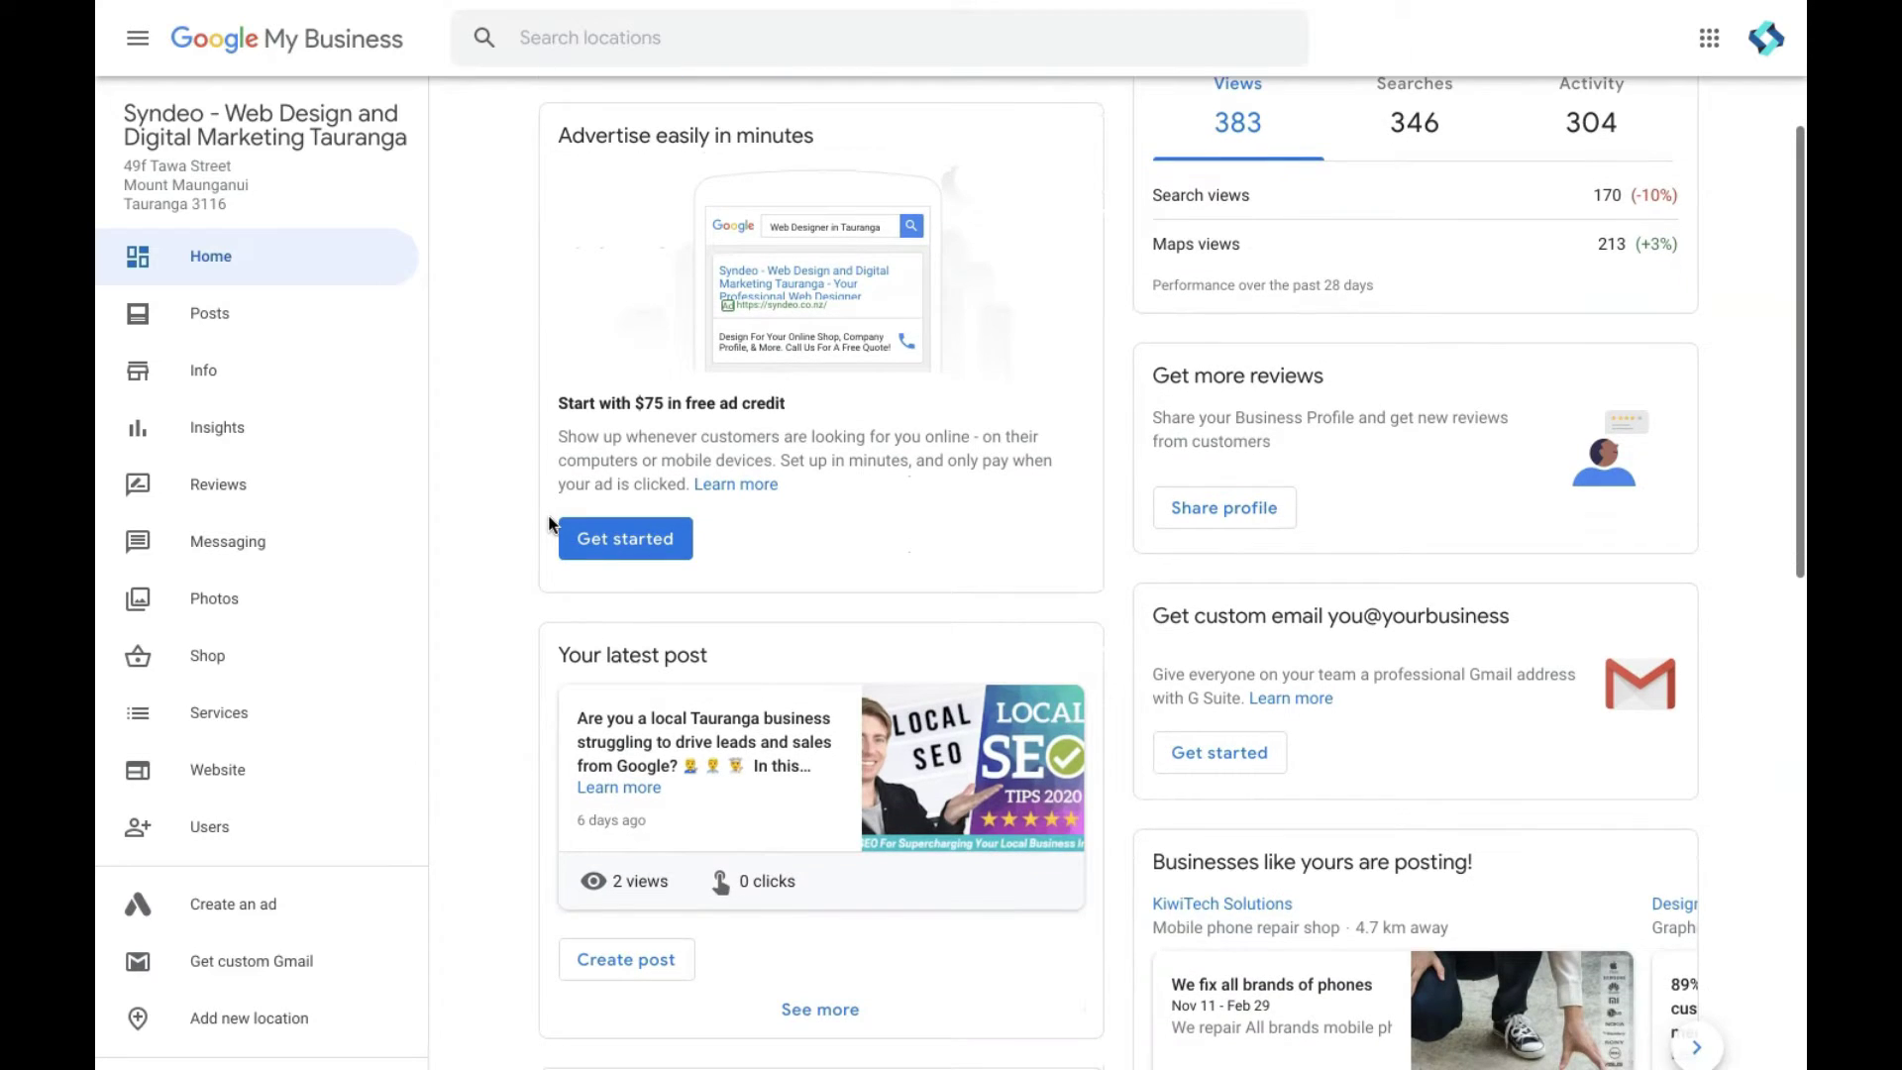
{"action": "scroll", "coordinate": [296, 655], "scroll_direction": "down", "scroll_amount": 3}
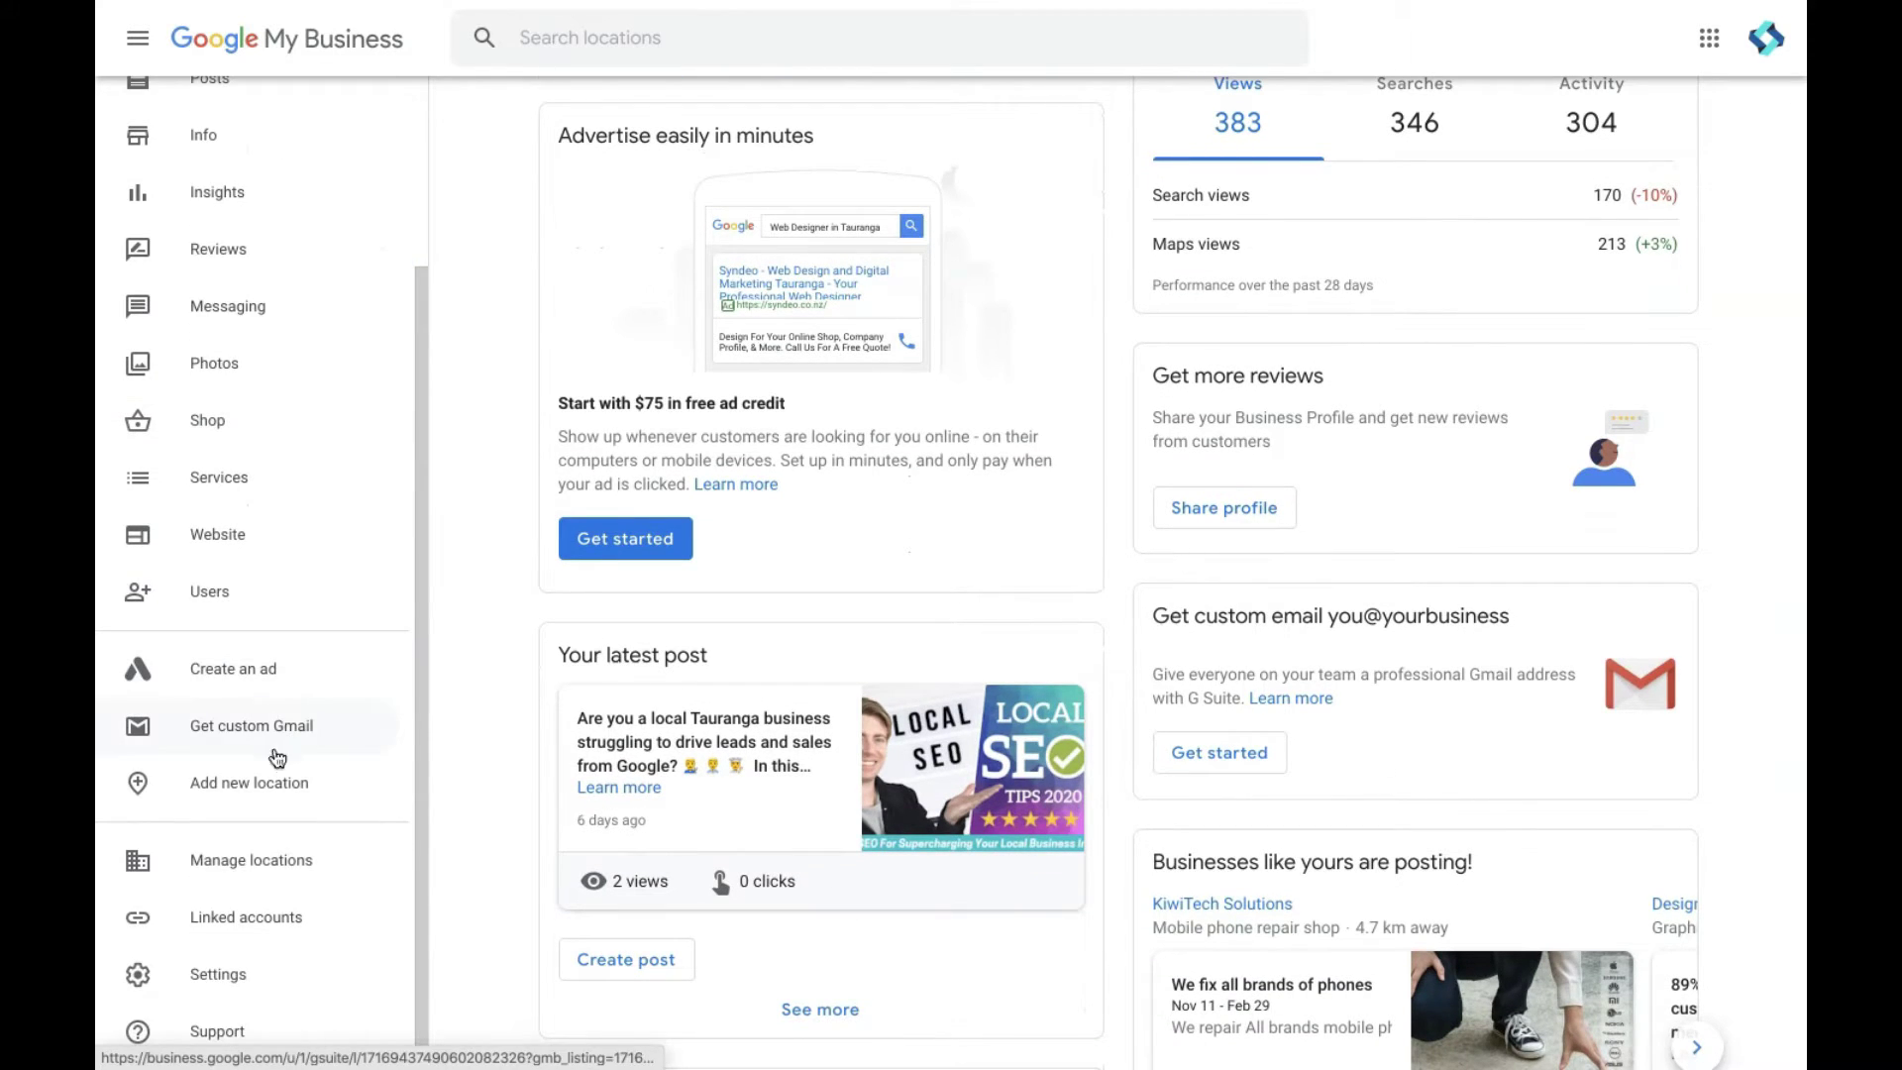
{"action": "left_click", "coordinate": [256, 919]}
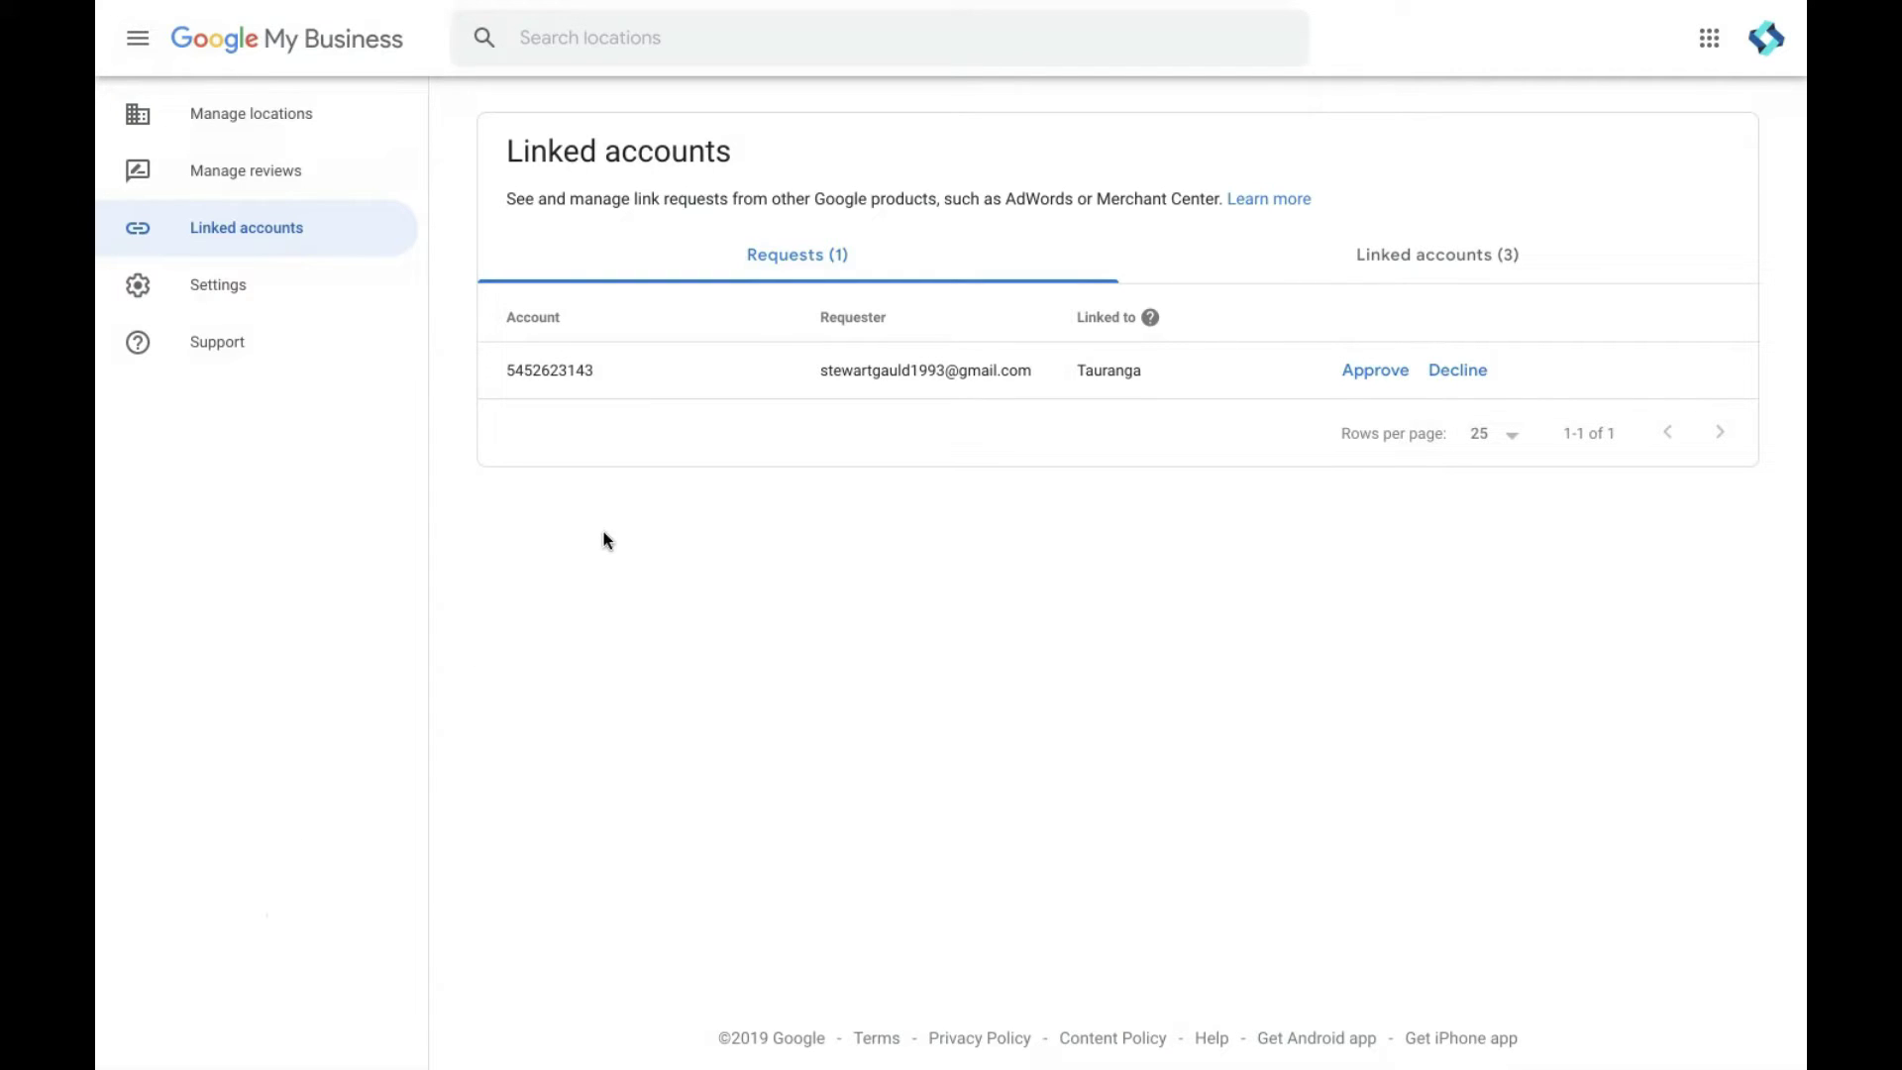
{"action": "left_click", "coordinate": [1365, 377]}
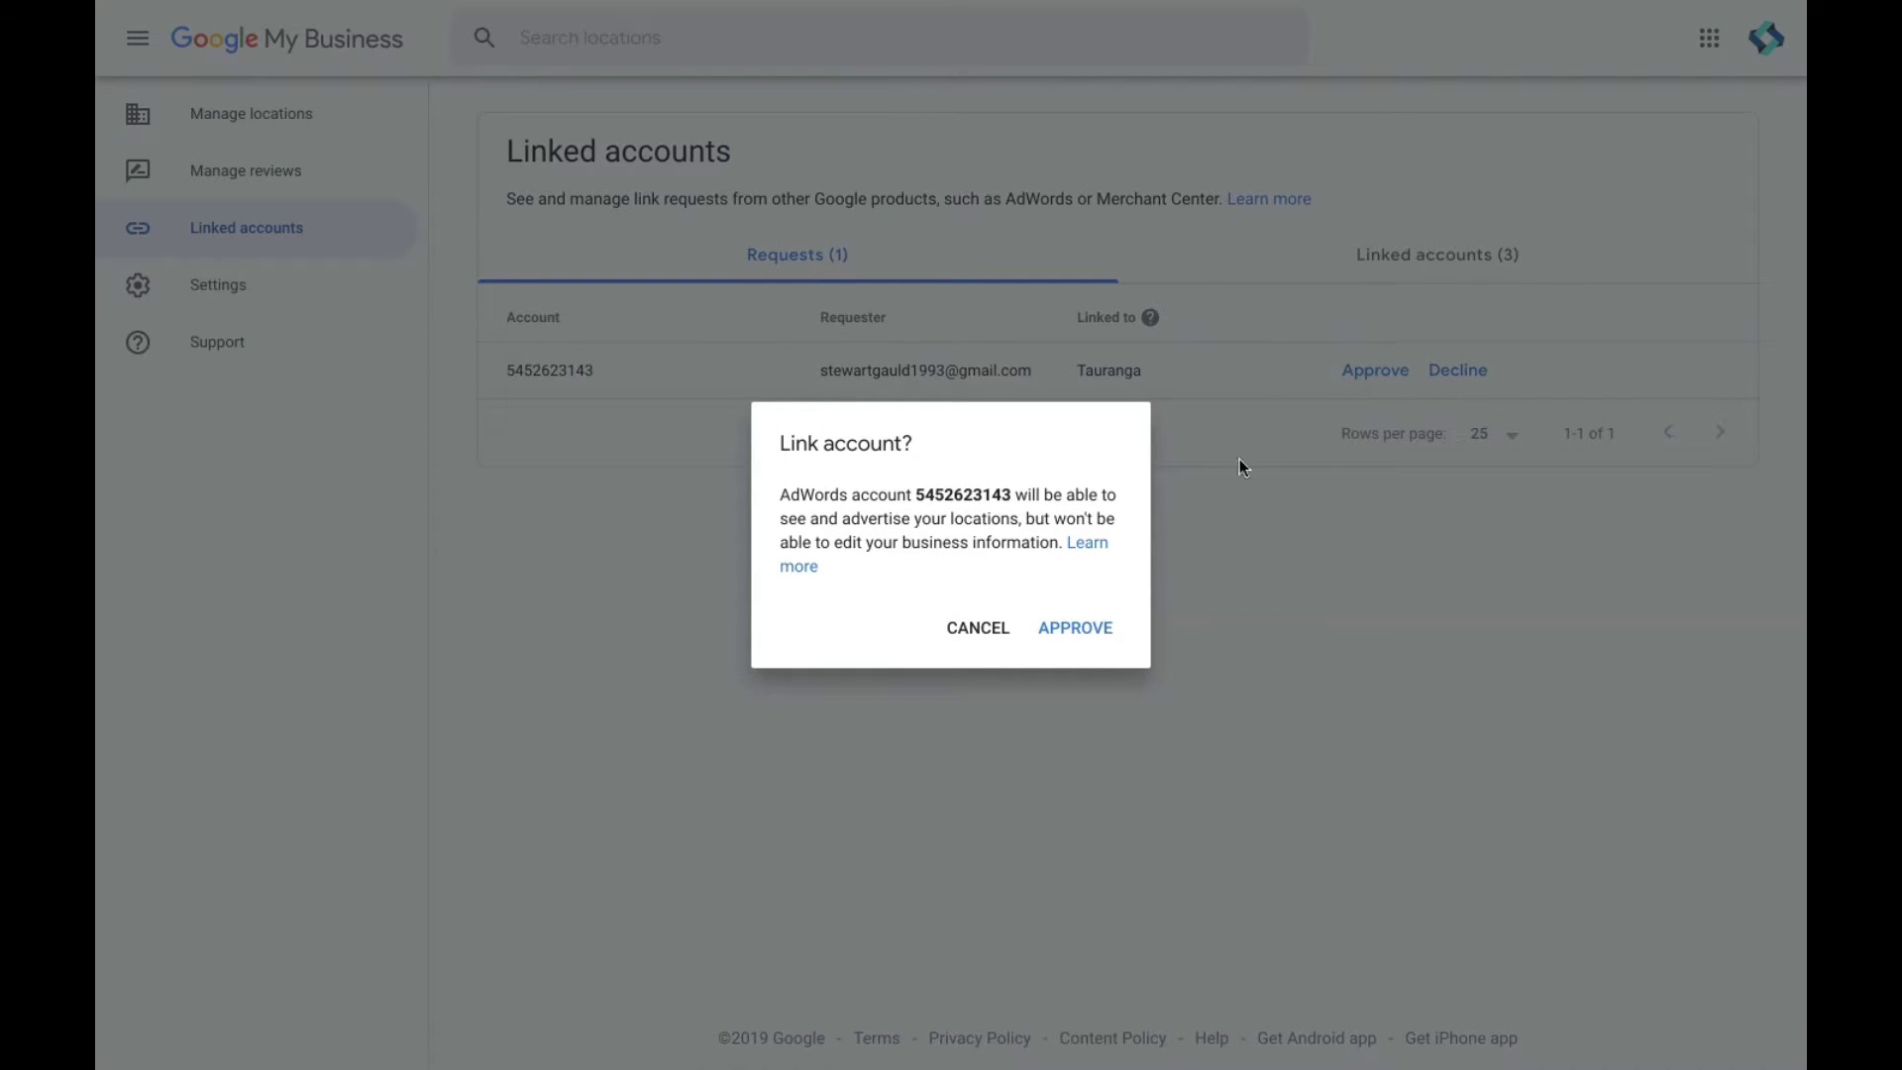
{"action": "left_click", "coordinate": [1094, 627]}
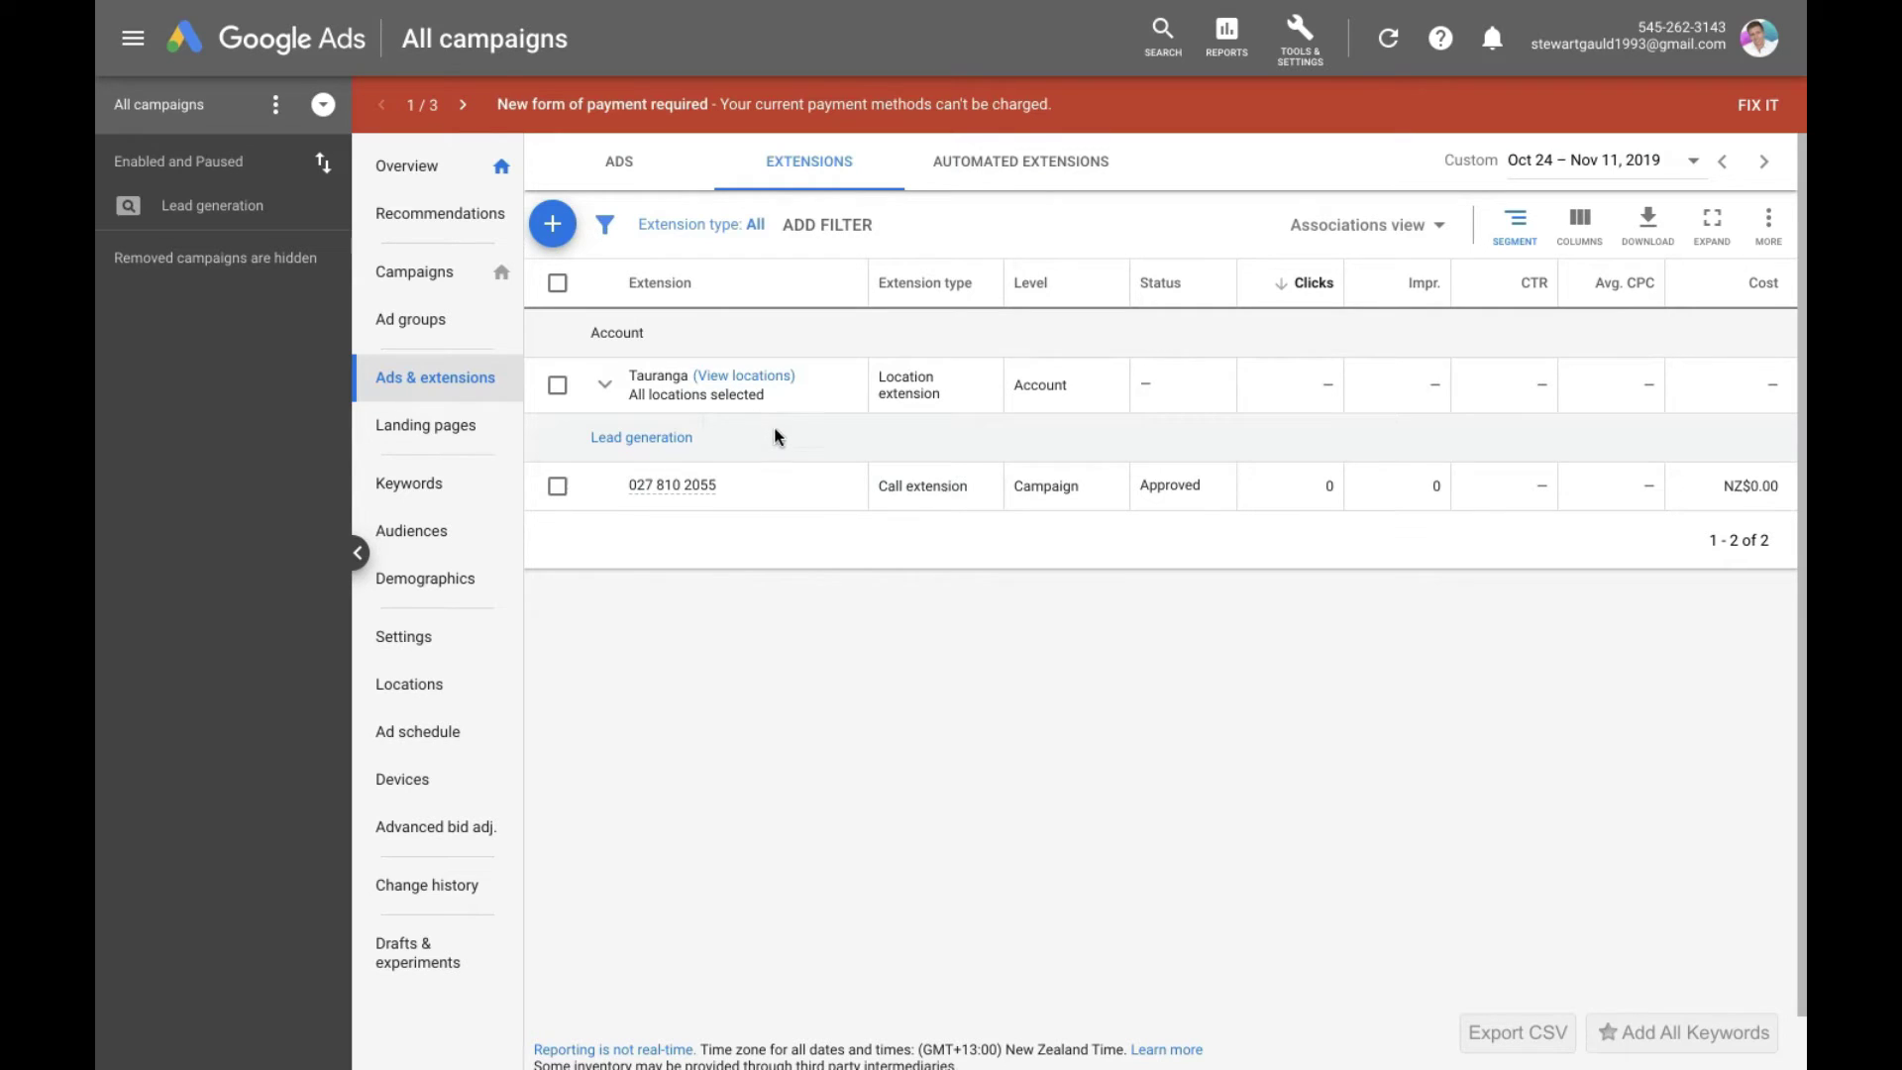
Step: In Google Ads, review the Tauranga location extension's synced locations and the levels it can be added to
{"action": "left_click", "coordinate": [666, 385]}
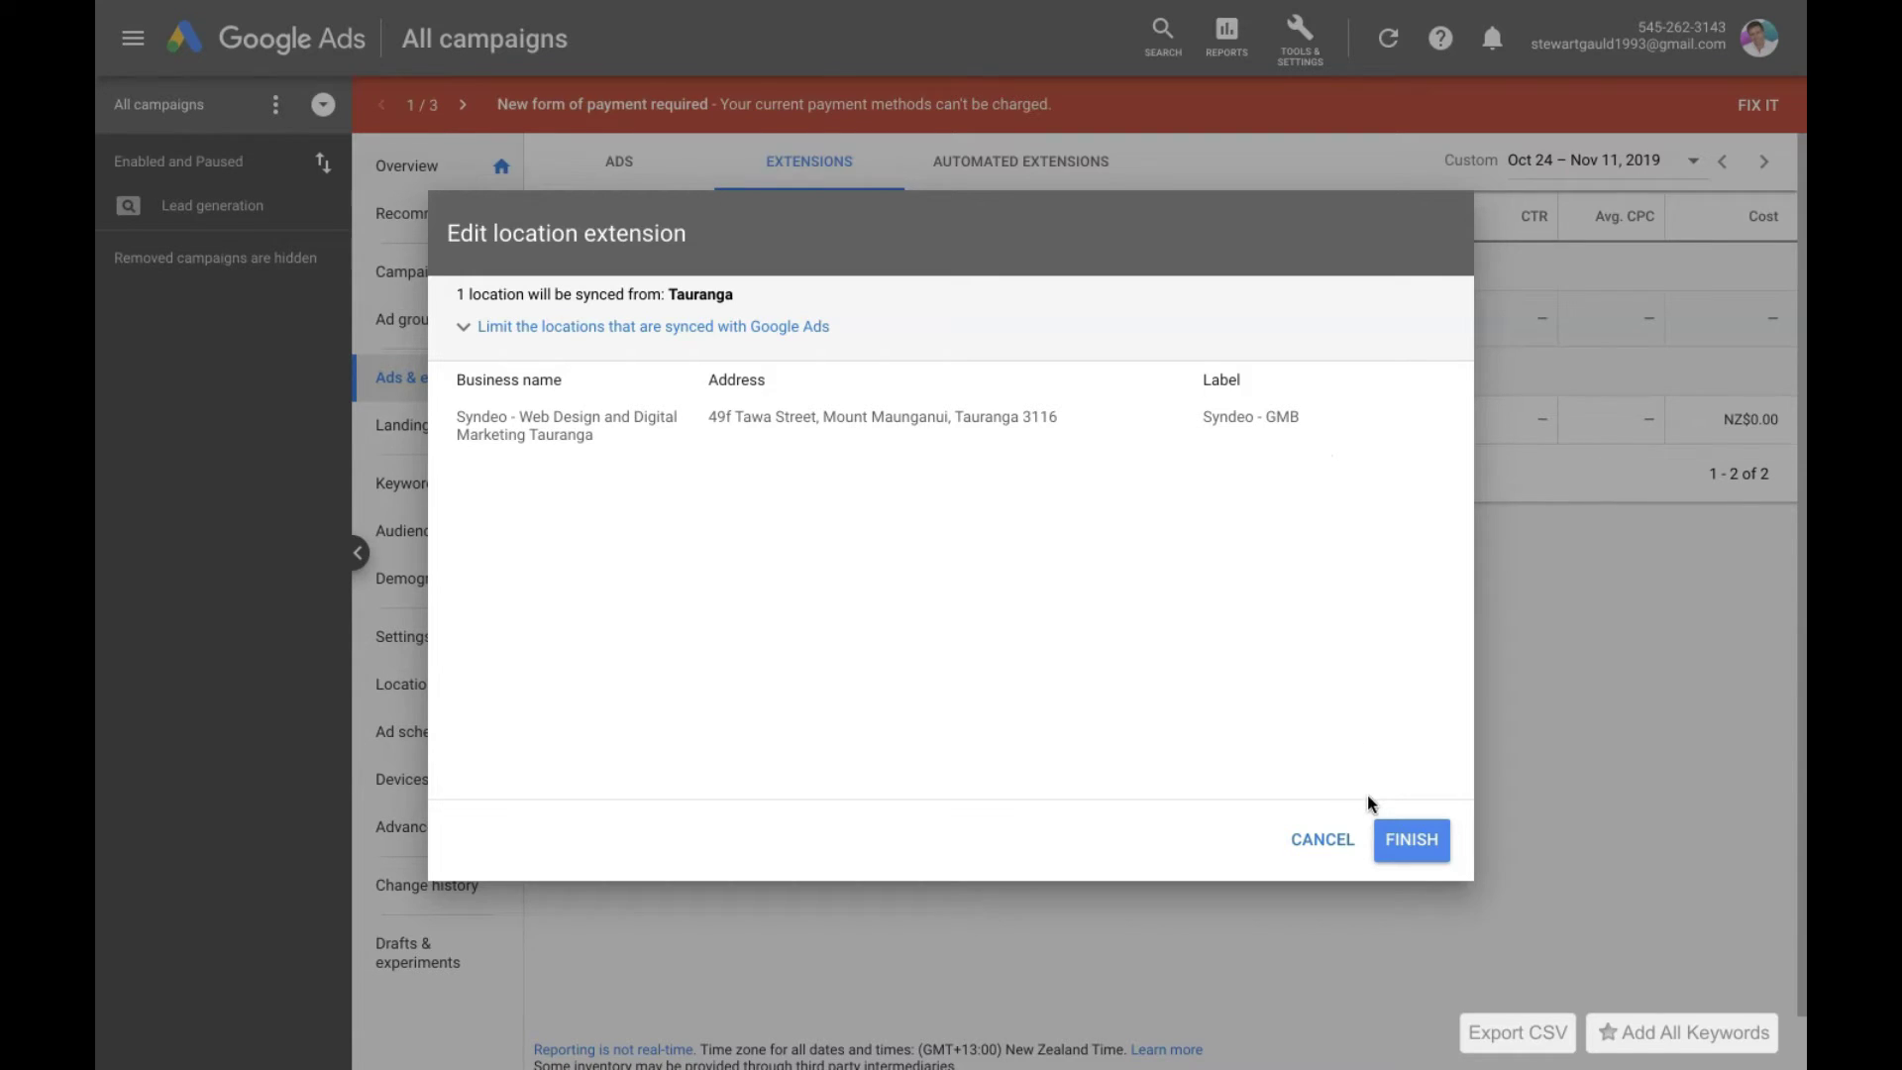
{"action": "left_click", "coordinate": [1326, 839]}
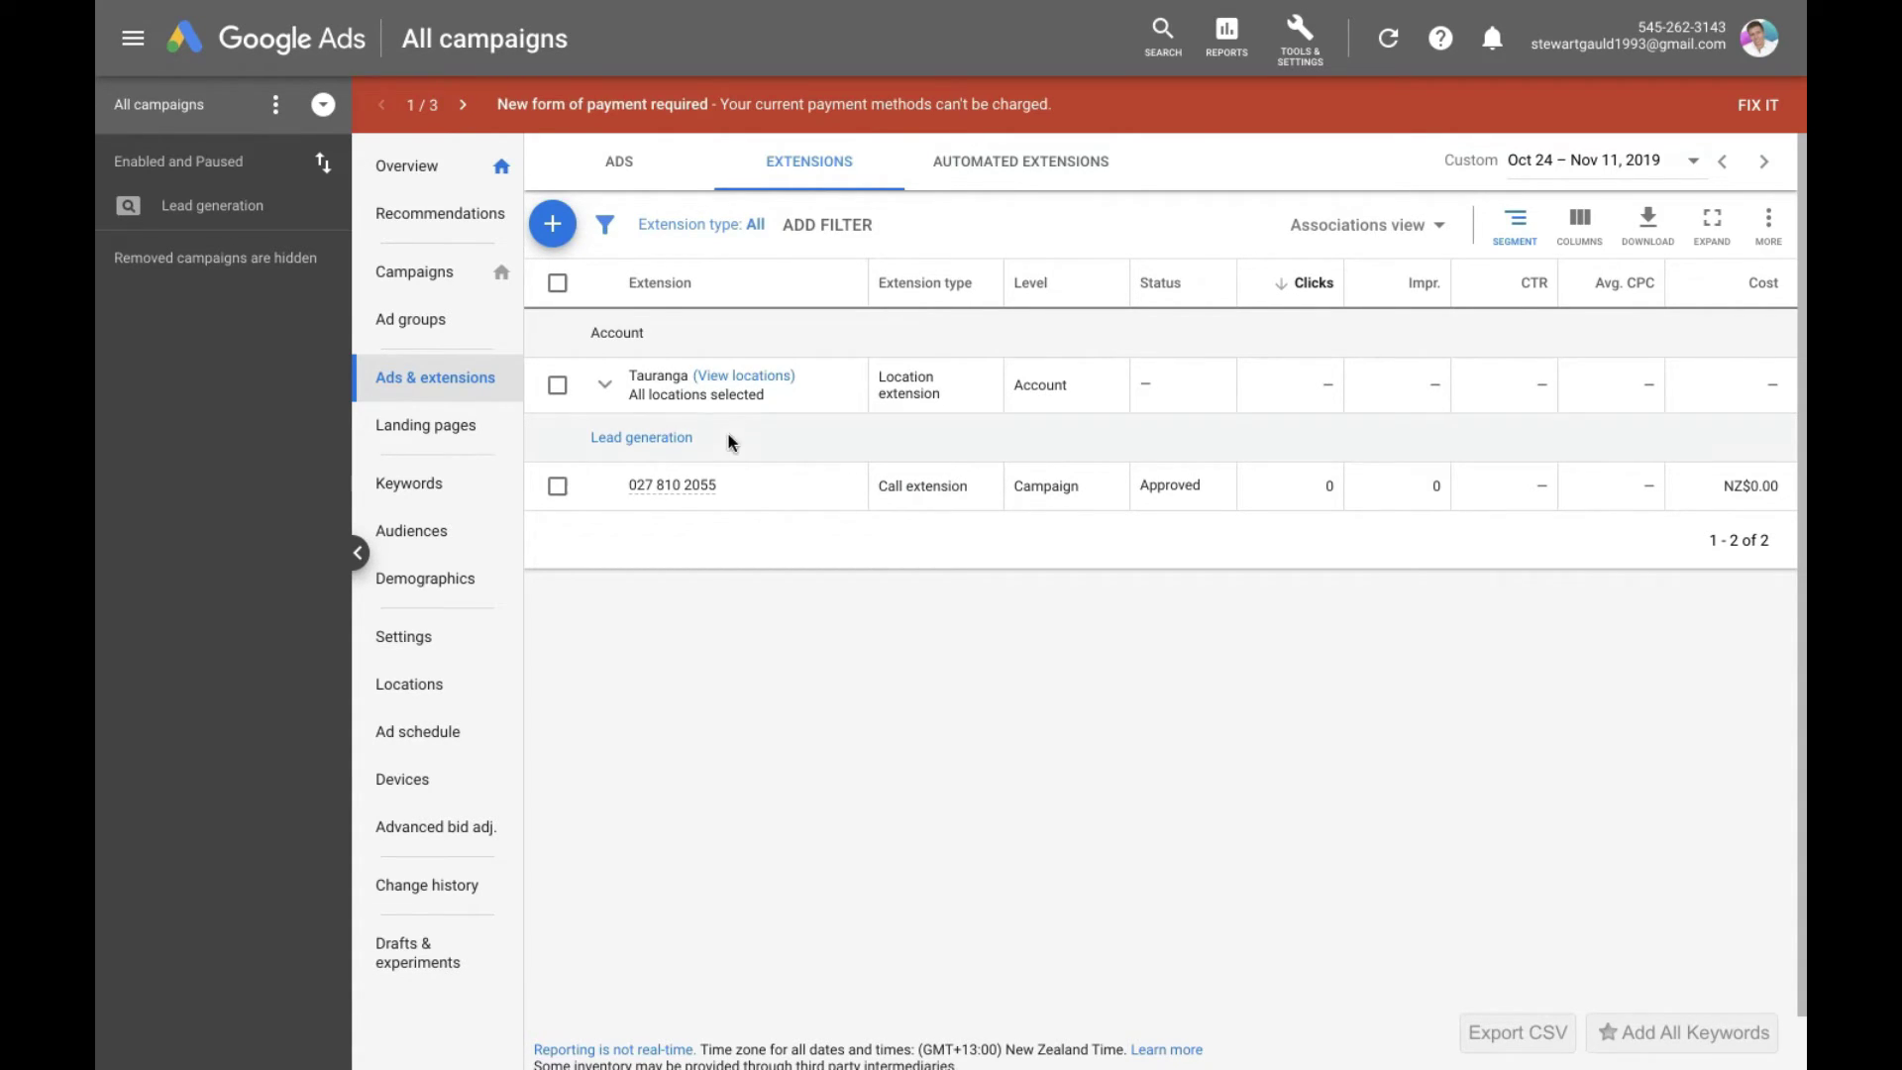
{"action": "left_click", "coordinate": [560, 386]}
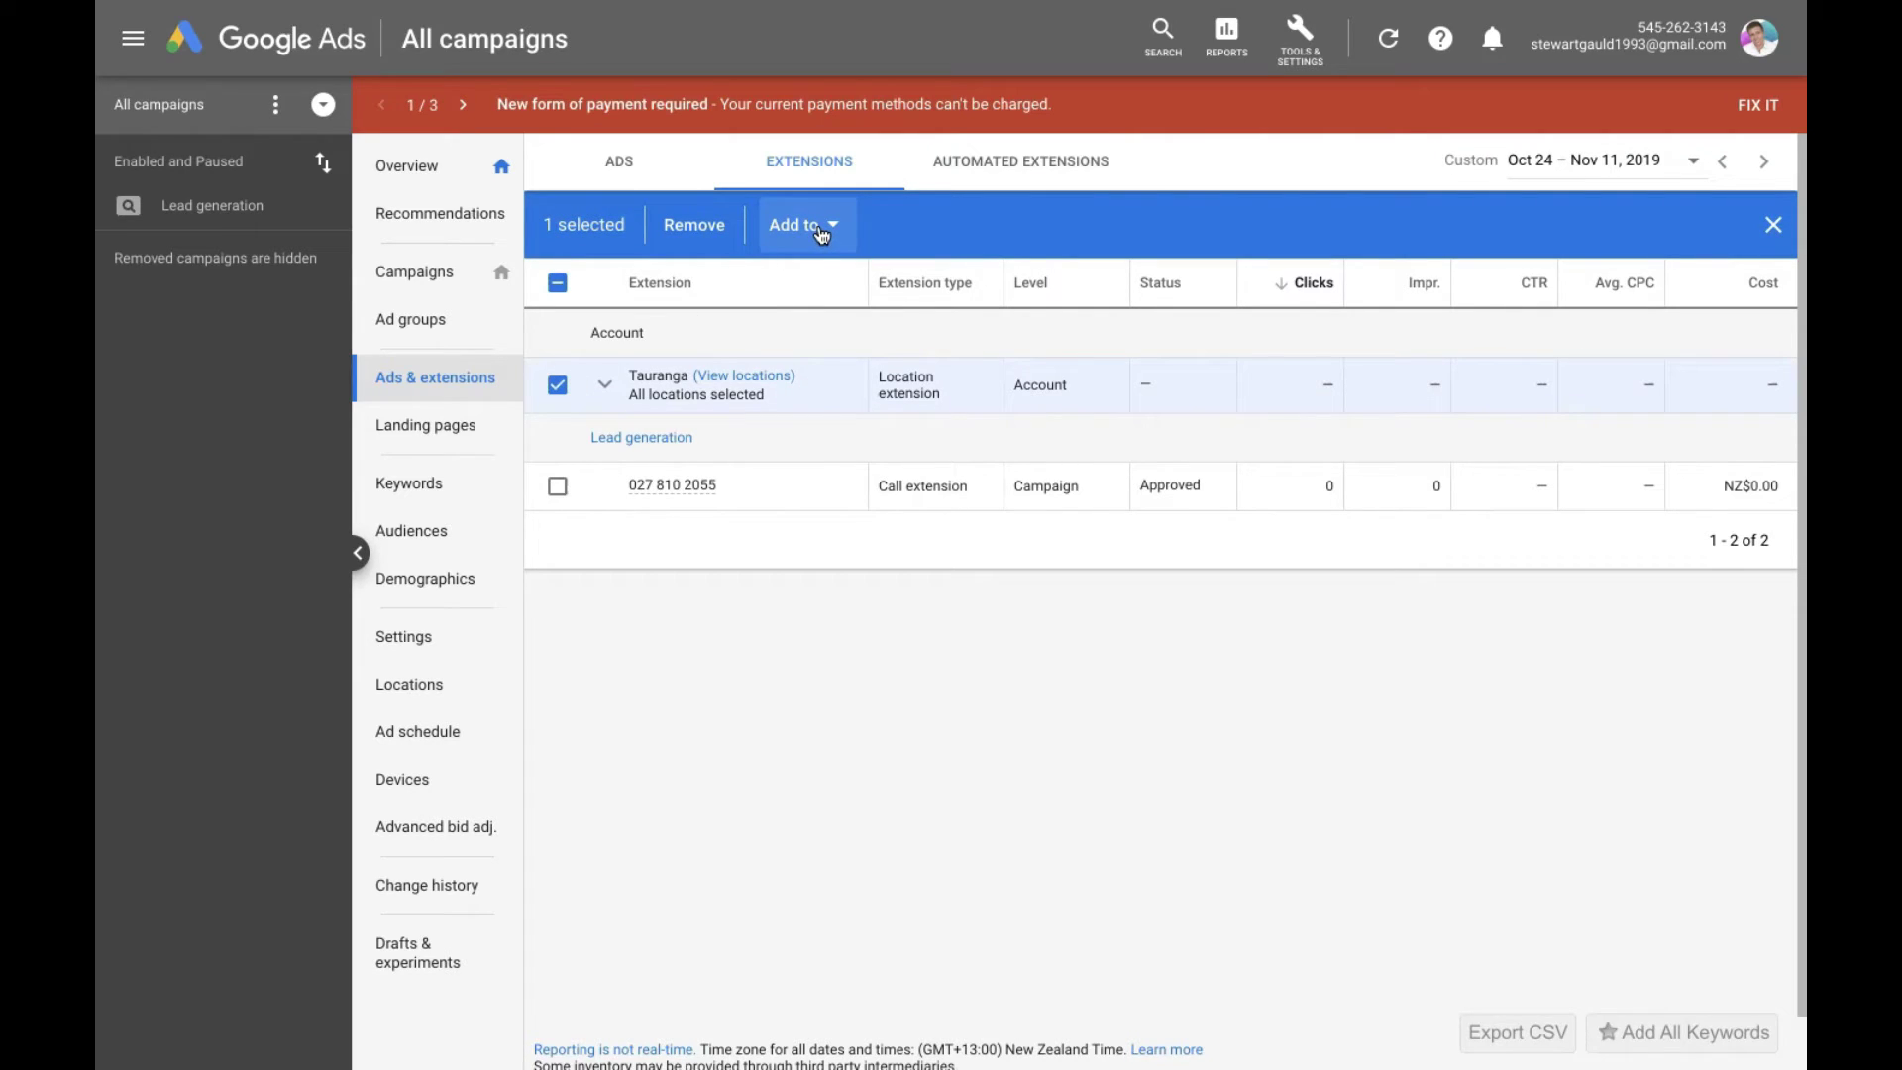
{"action": "left_click", "coordinate": [800, 225]}
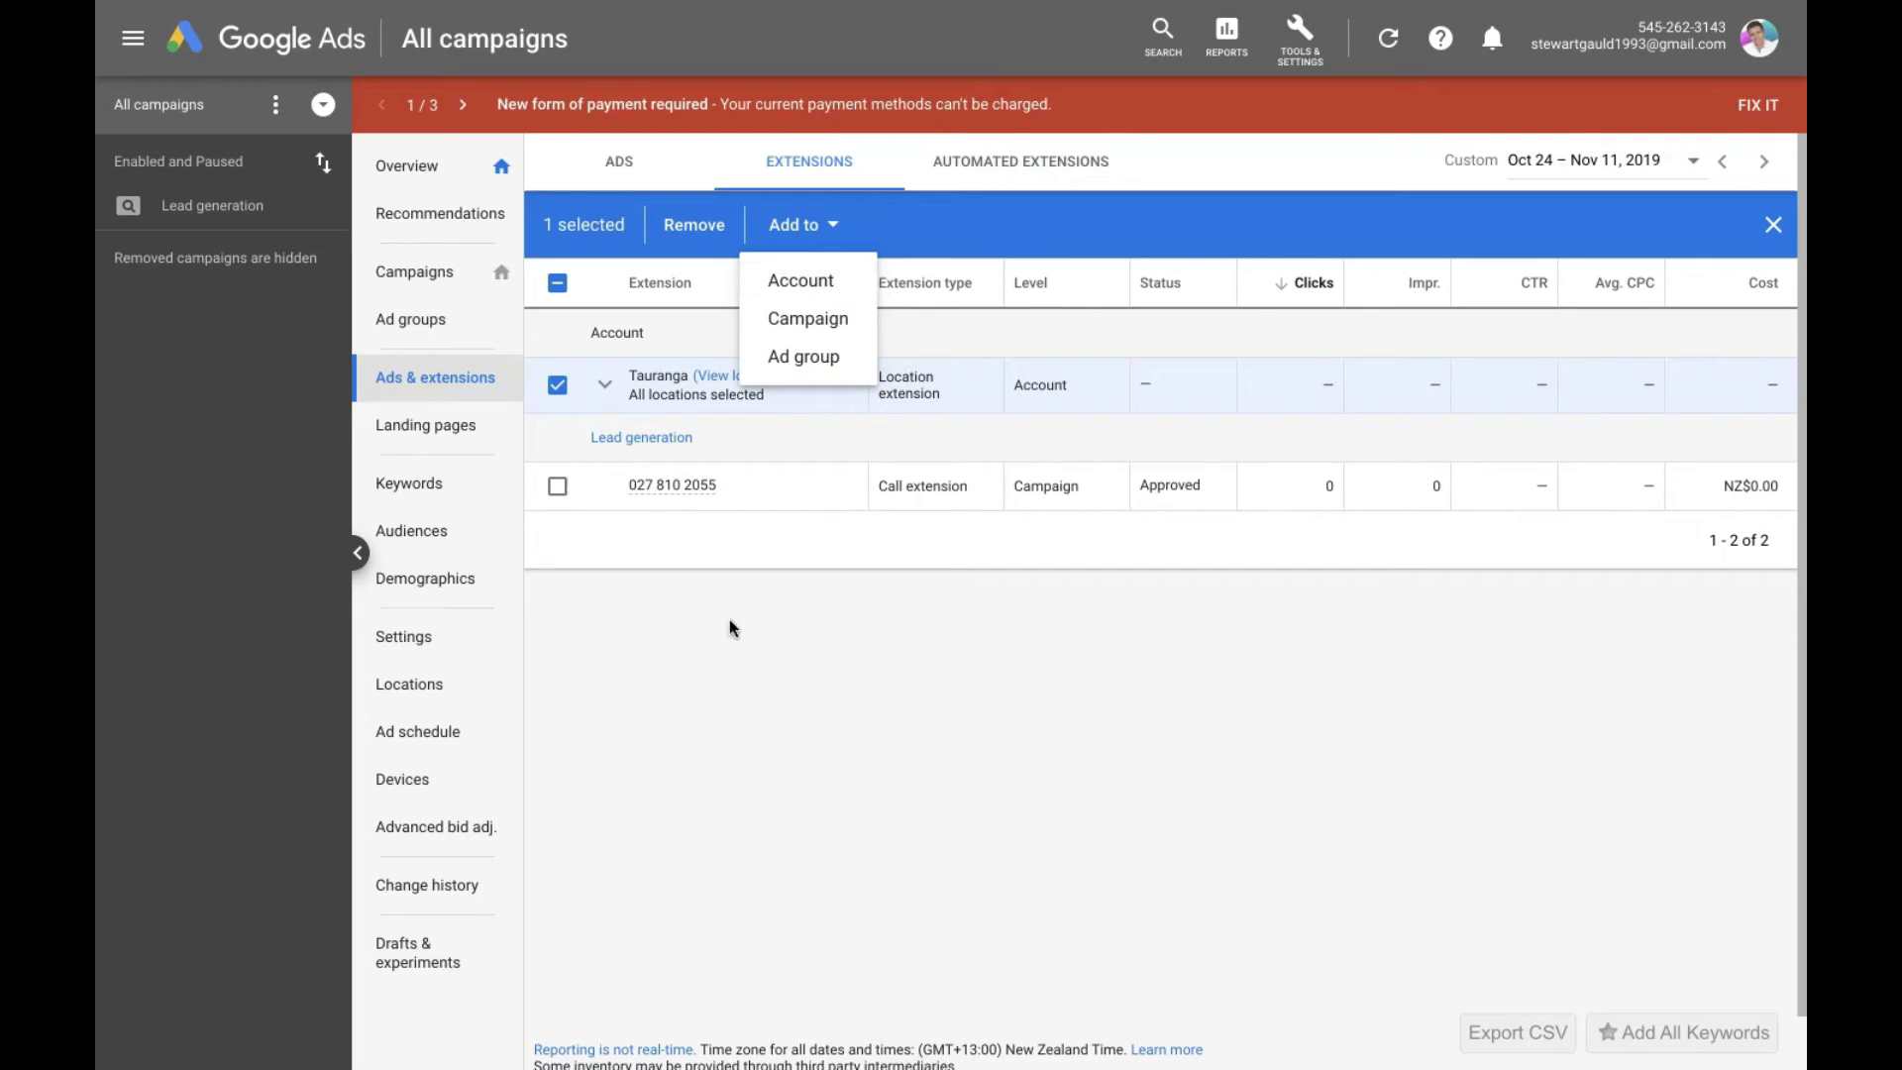
{"action": "left_click", "coordinate": [728, 655]}
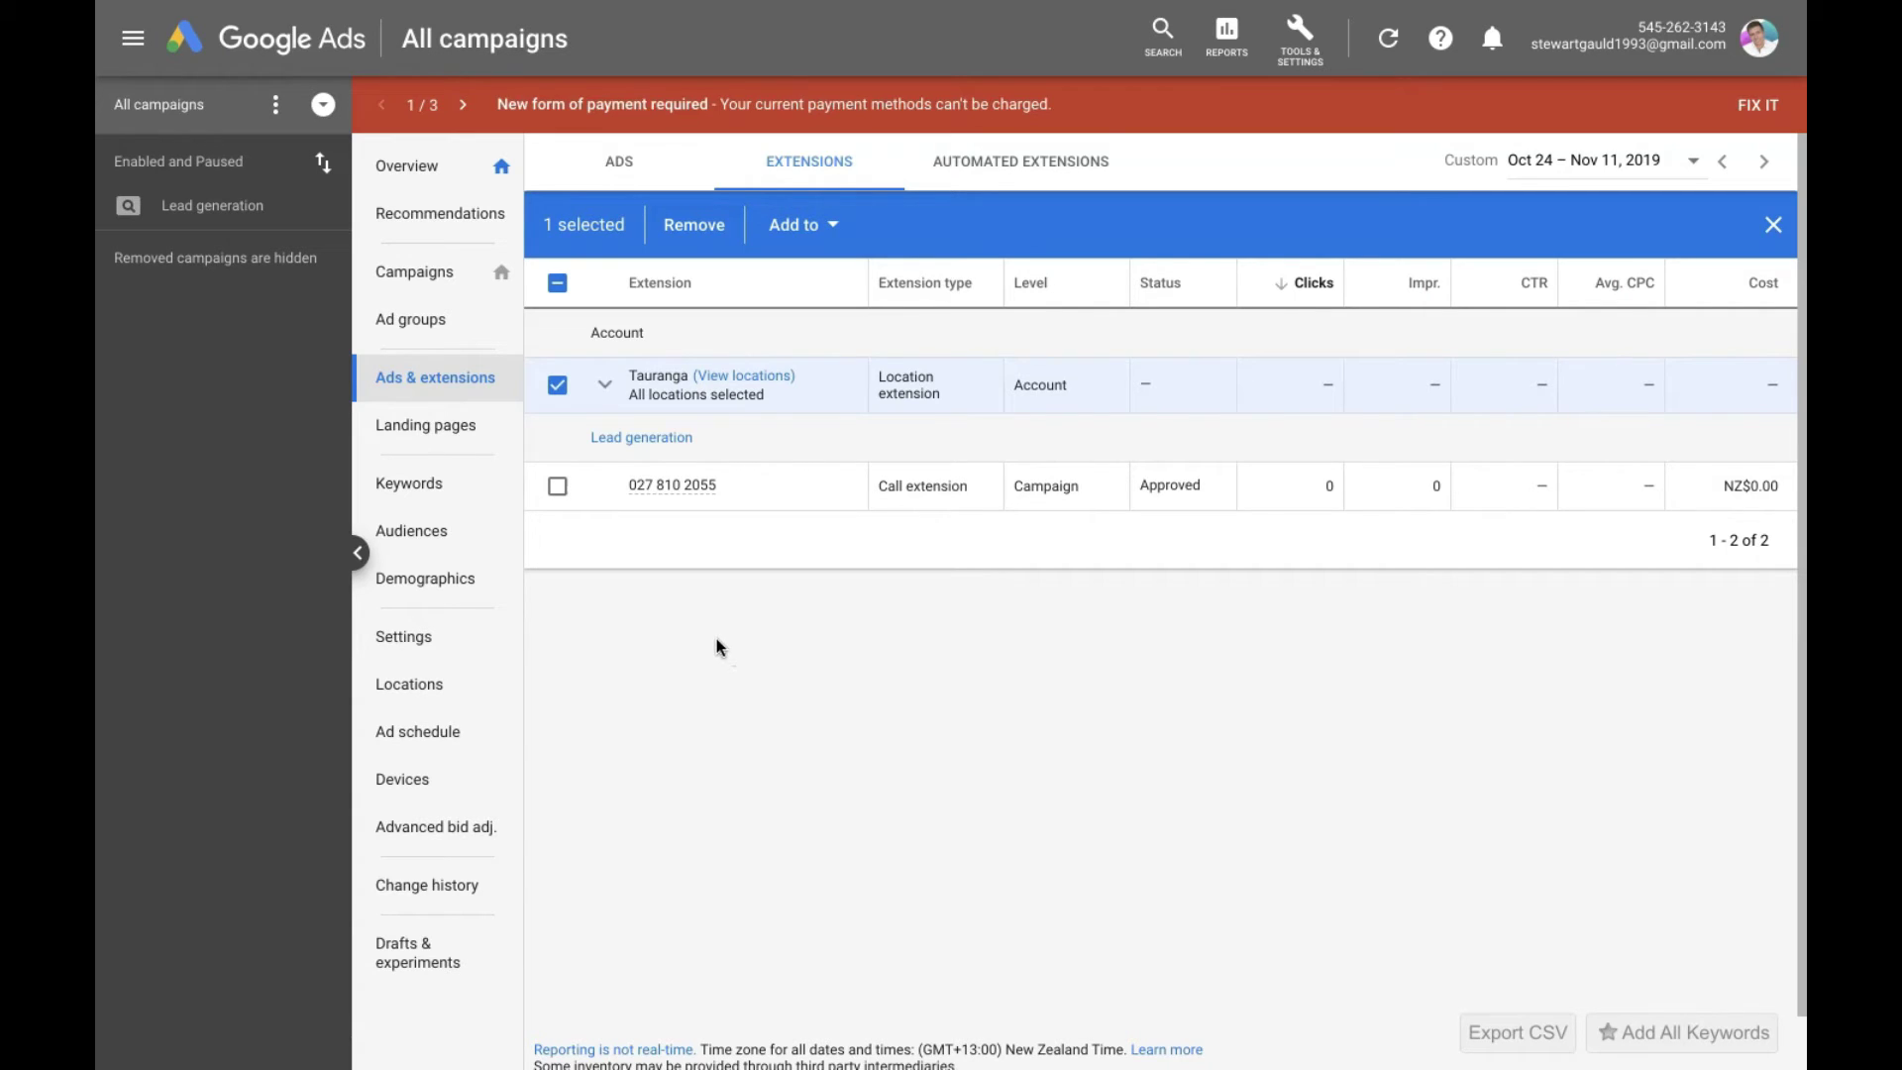
Step: Review the account overview, the campaigns list and the options for adding a campaign
{"action": "left_click", "coordinate": [426, 165]}
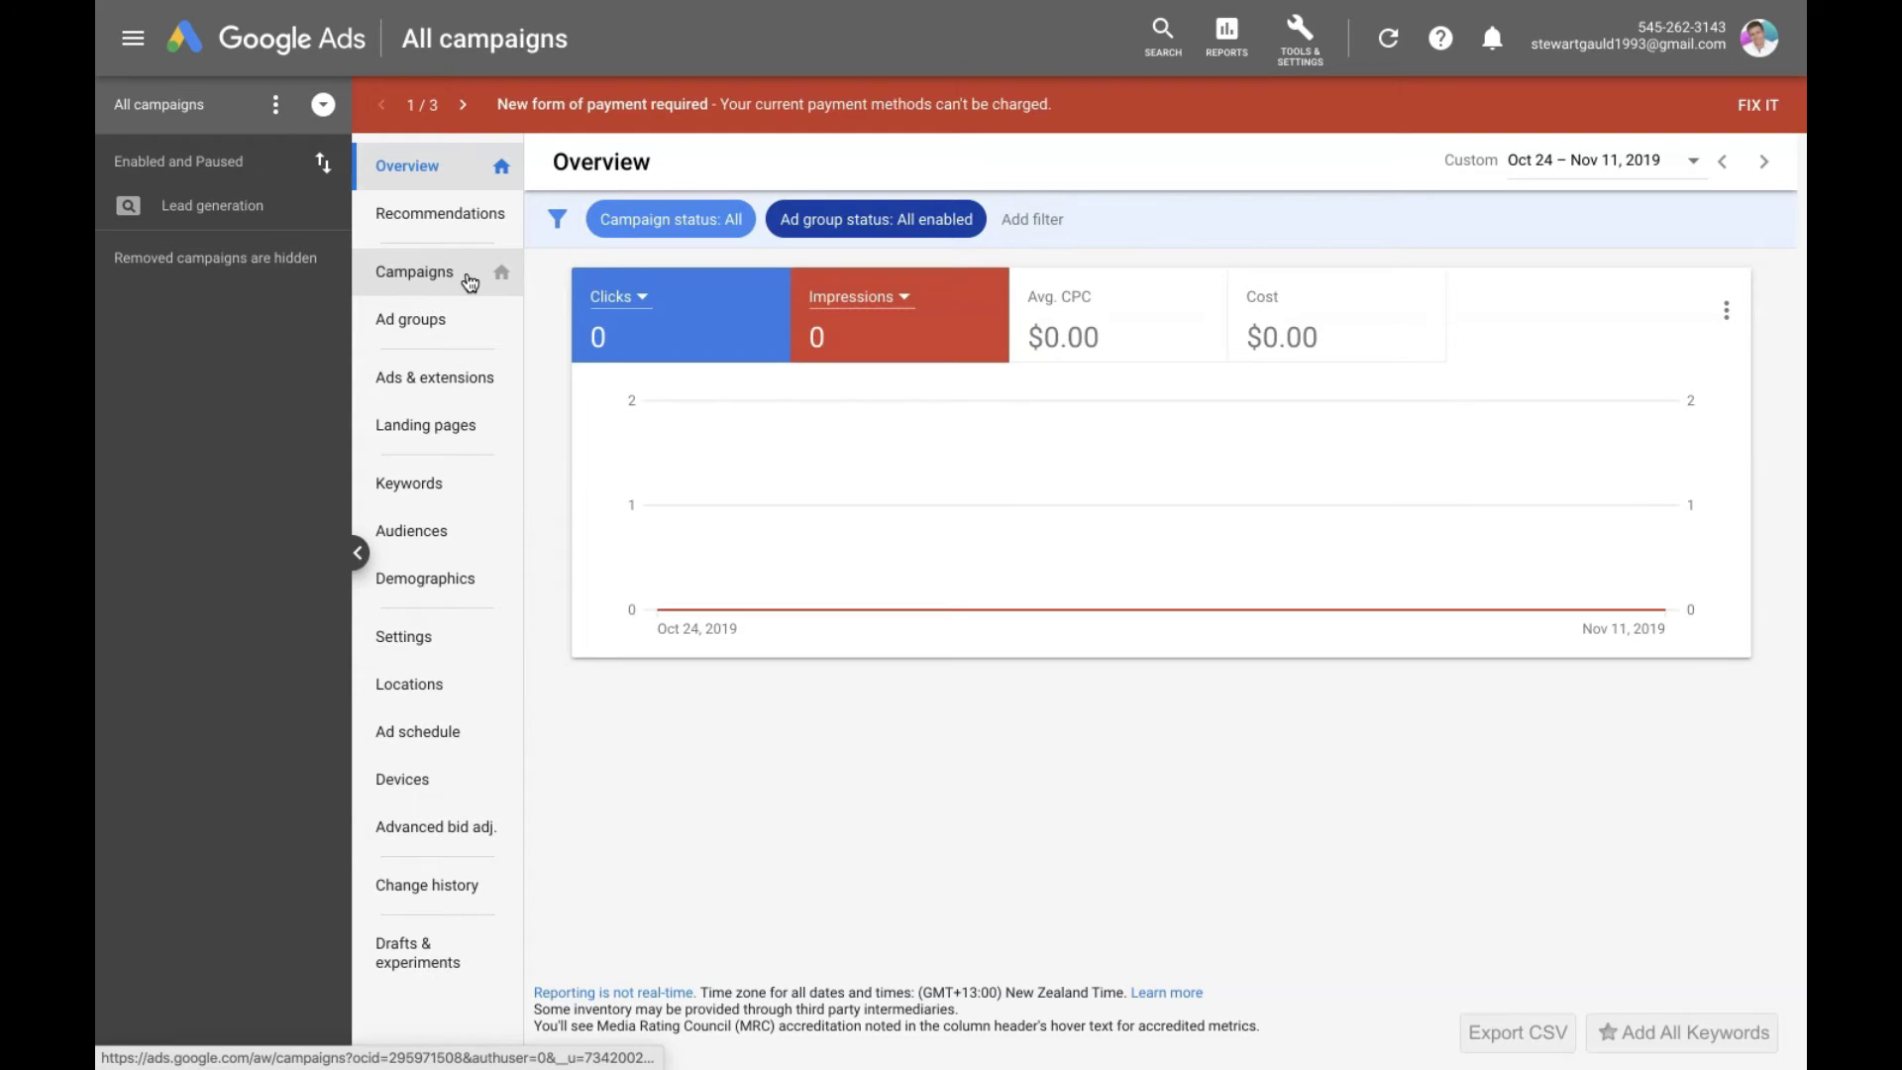
{"action": "left_click", "coordinate": [469, 284]}
{"action": "left_click", "coordinate": [560, 469]}
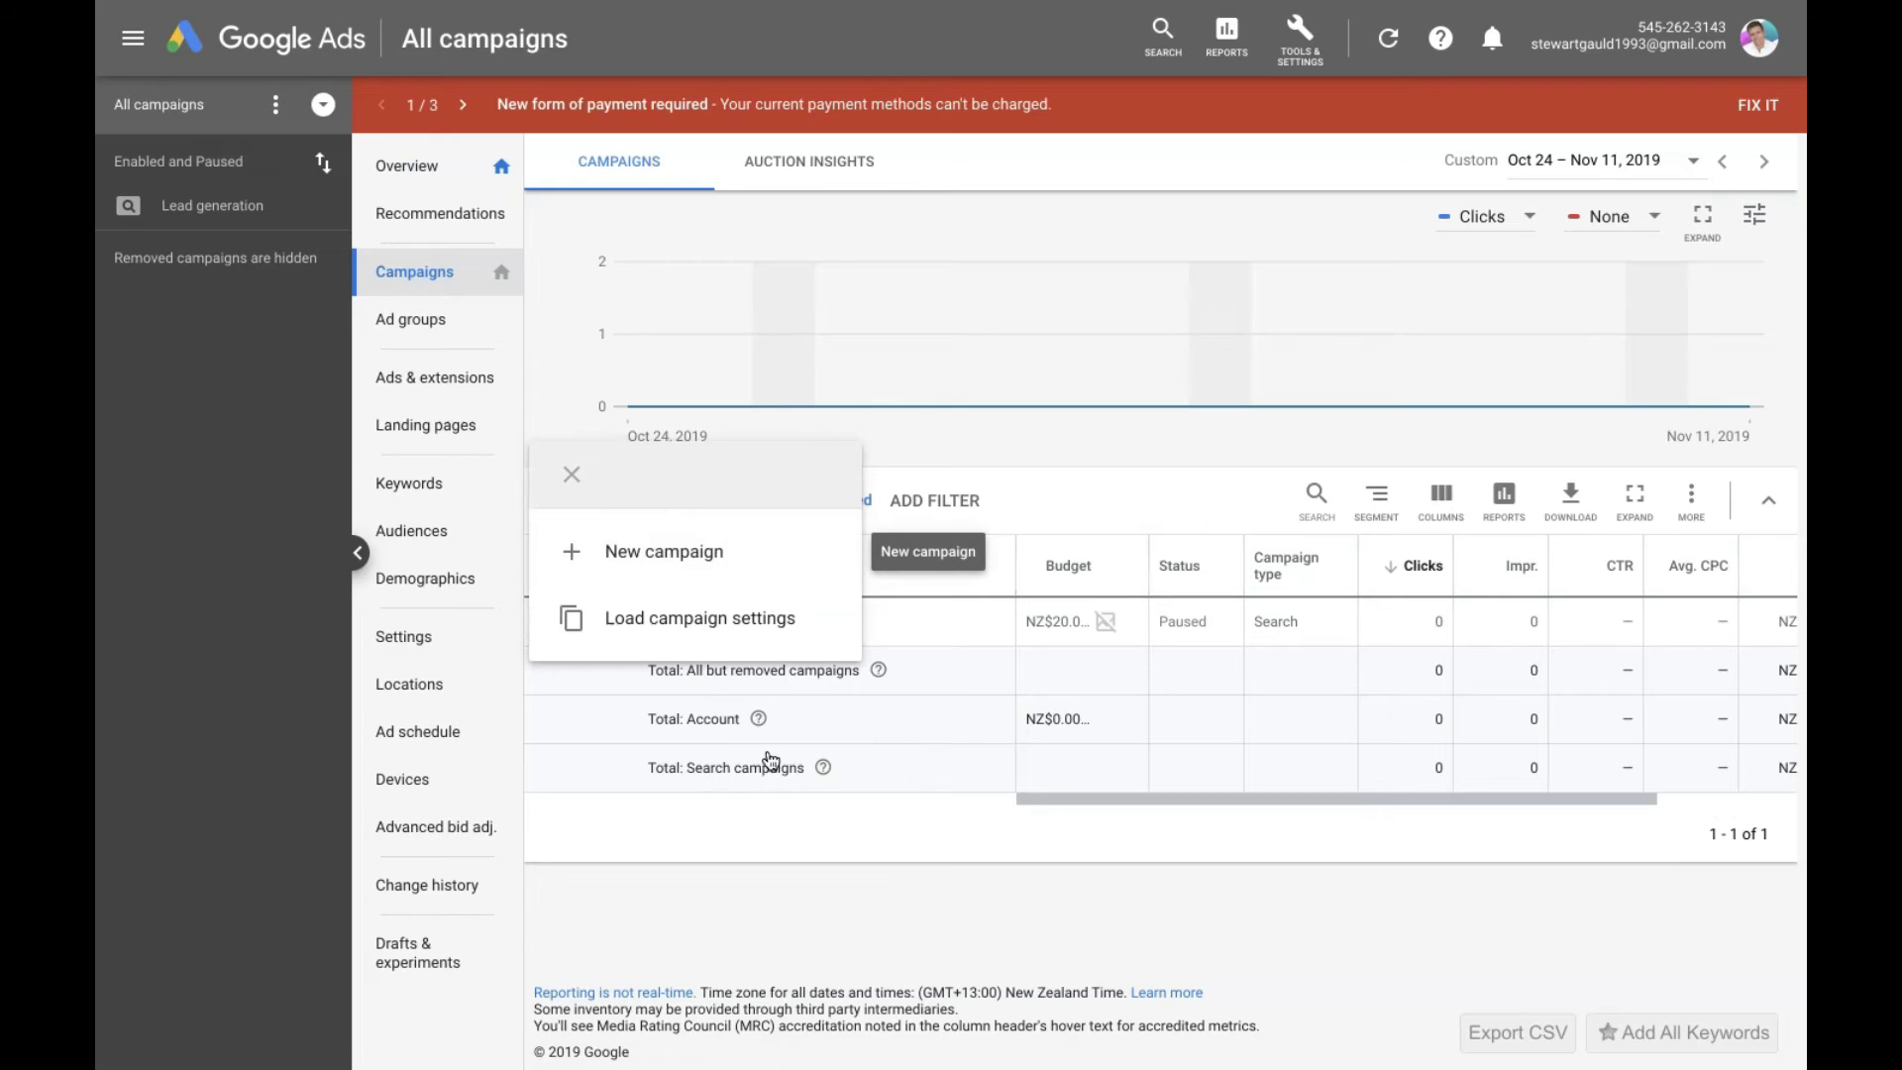
{"action": "left_click", "coordinate": [774, 898]}
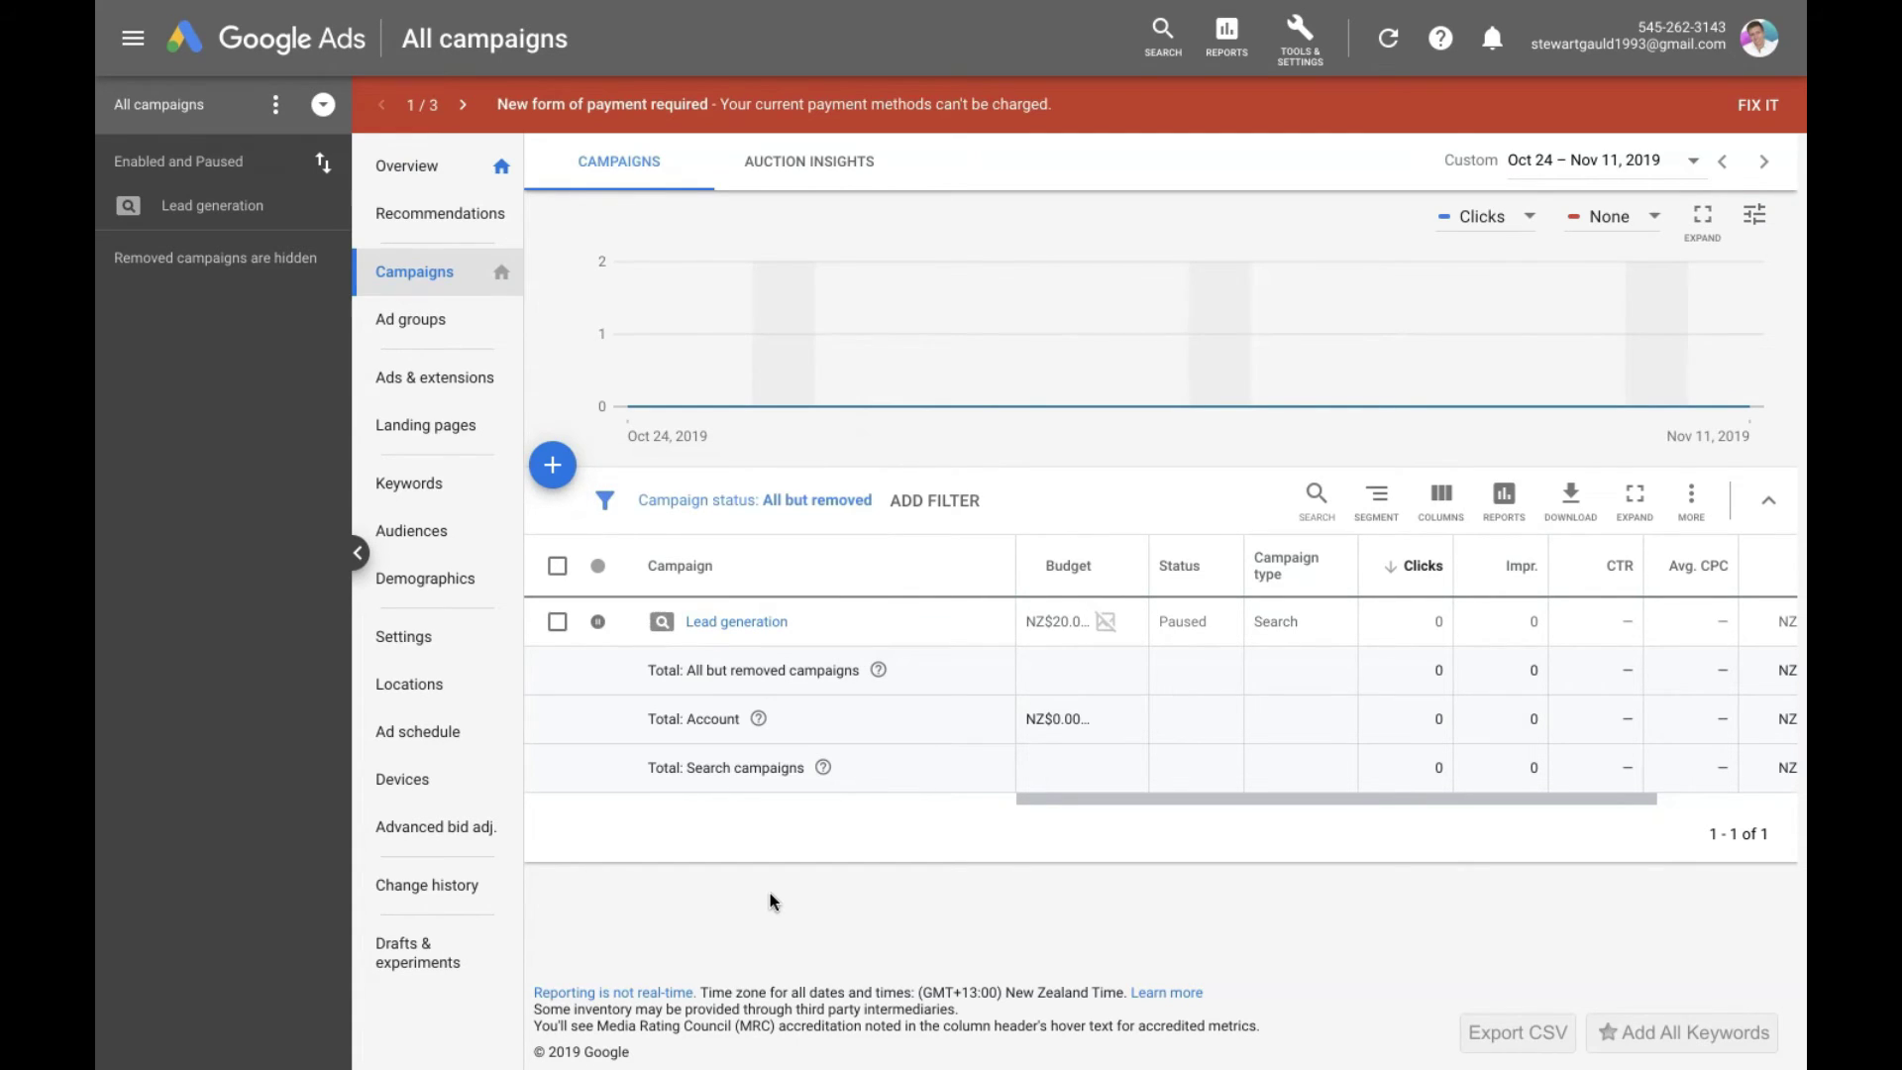